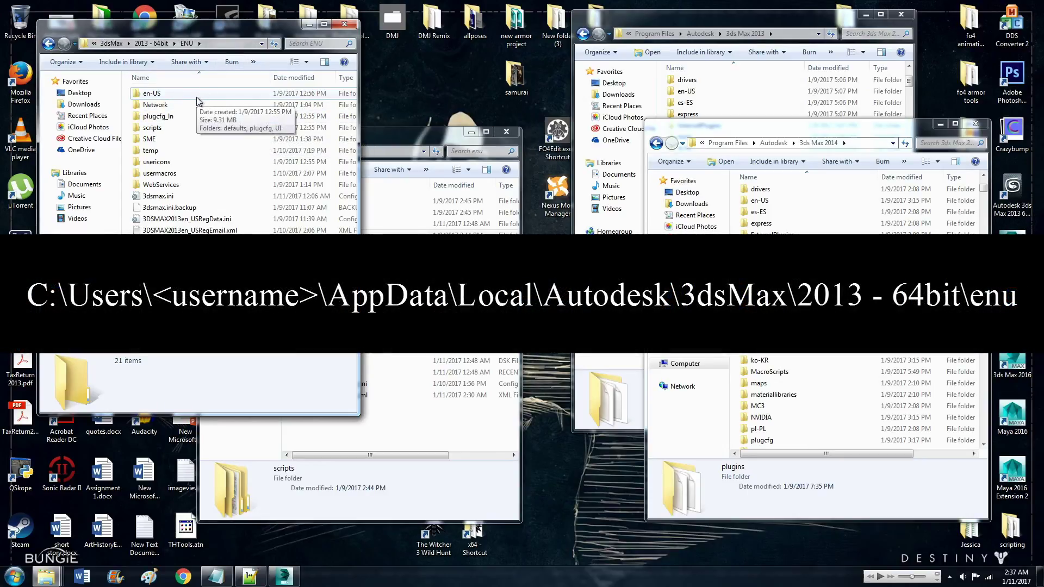
drag(242, 35, 237, 38)
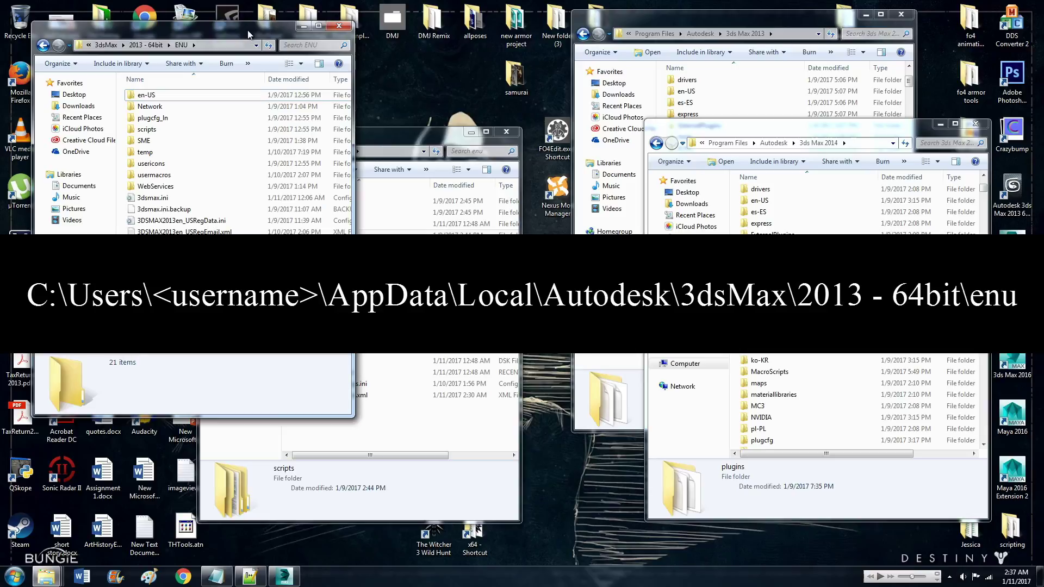
drag(248, 31, 242, 34)
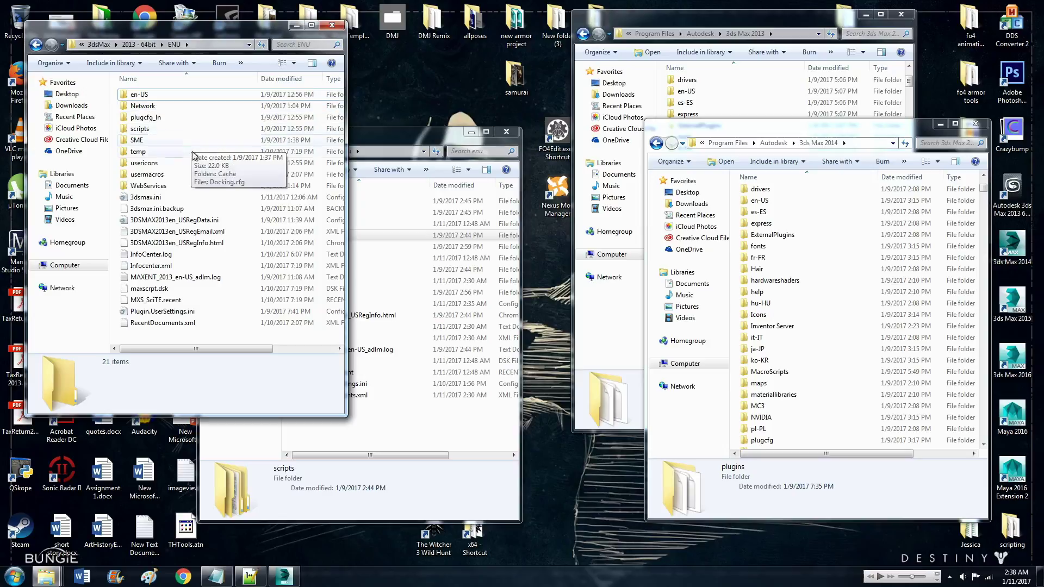
Select 3dsmax.ini, move the 2014 enu window right of the 2013 ENU window, then refocus 2013.
click(173, 197)
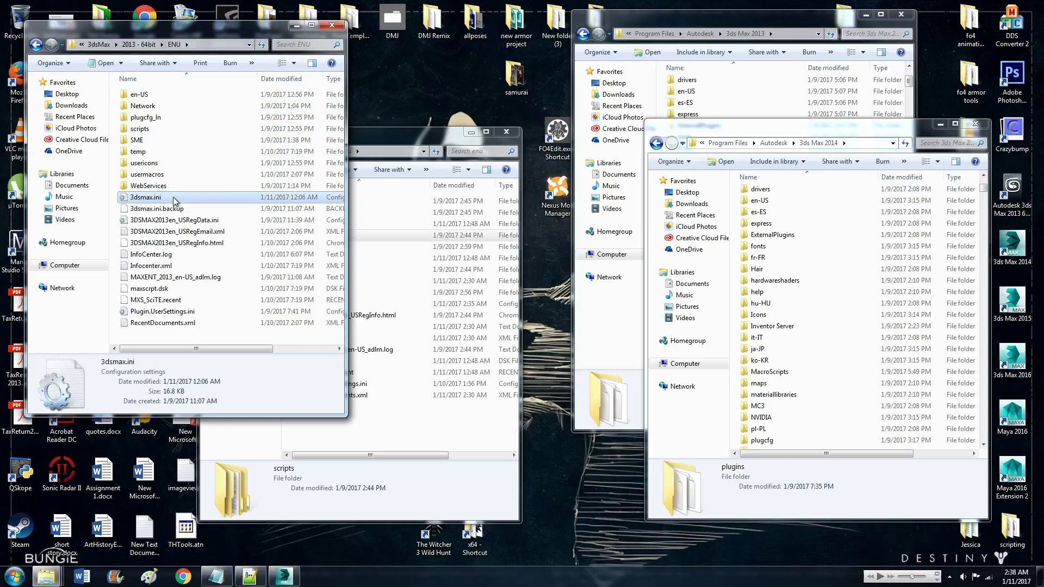
click(402, 132)
drag(350, 135, 430, 149)
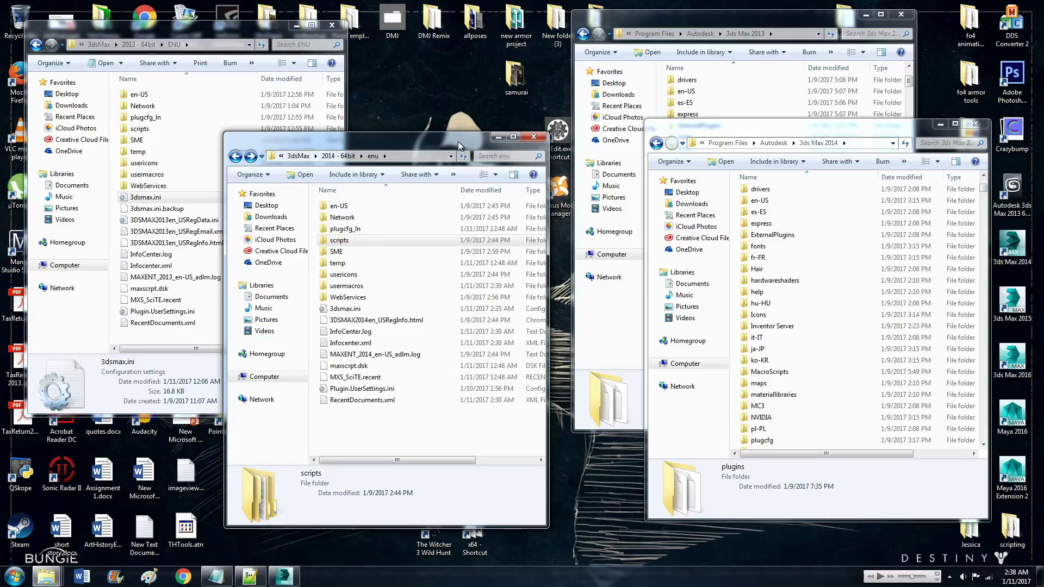
drag(459, 140, 469, 145)
click(211, 38)
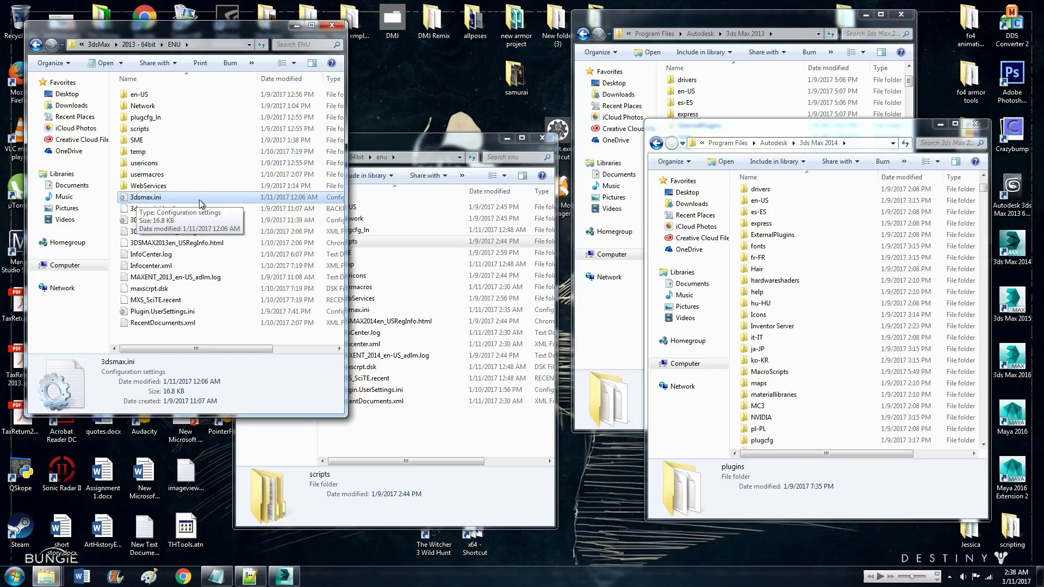
Open the 2013 en-US\plugcfg folder and point out the BGS folder and BSToolSettings.ini.
double_click(175, 97)
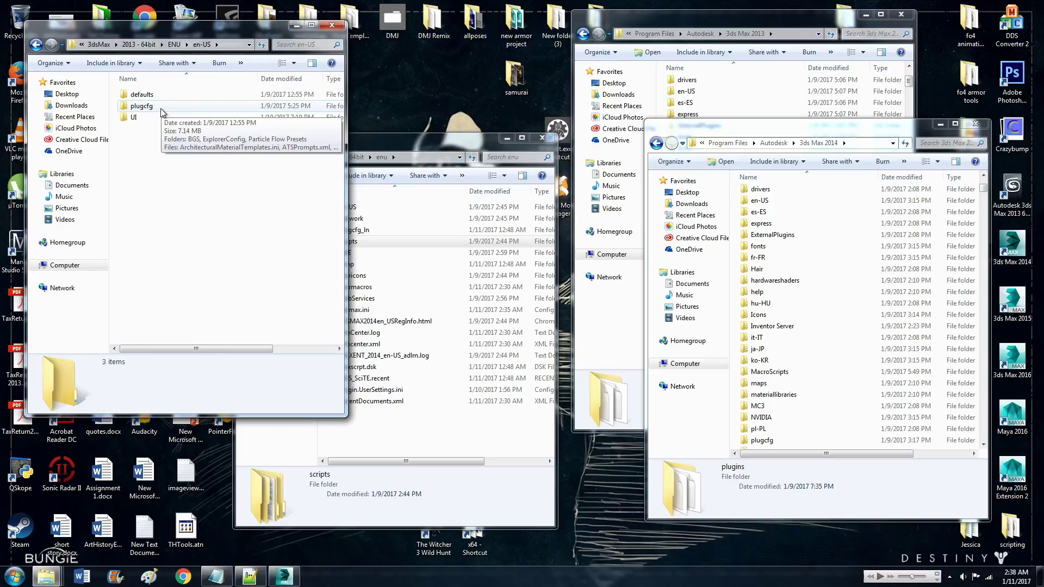
double_click(161, 108)
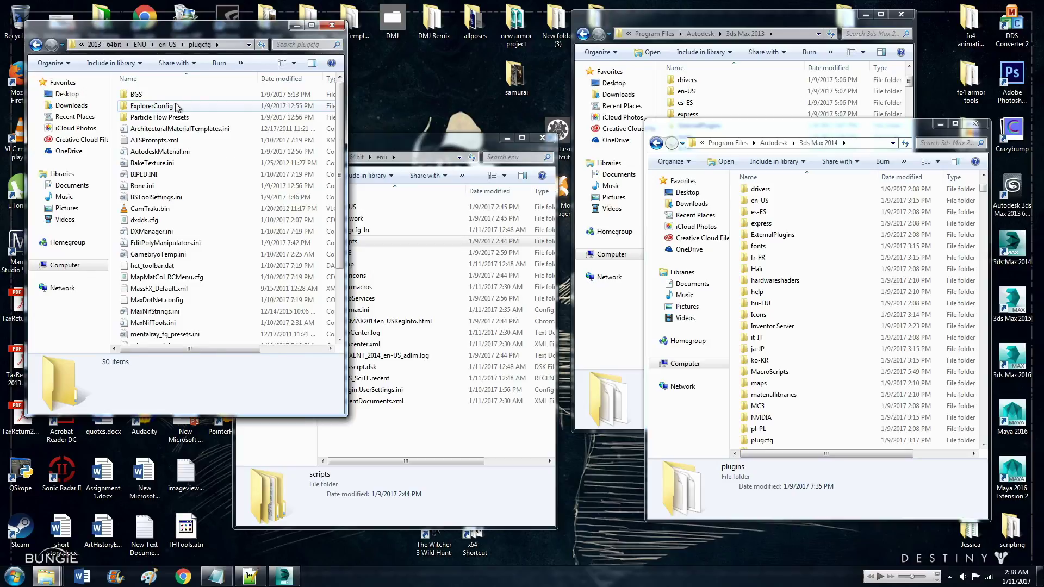
click(152, 97)
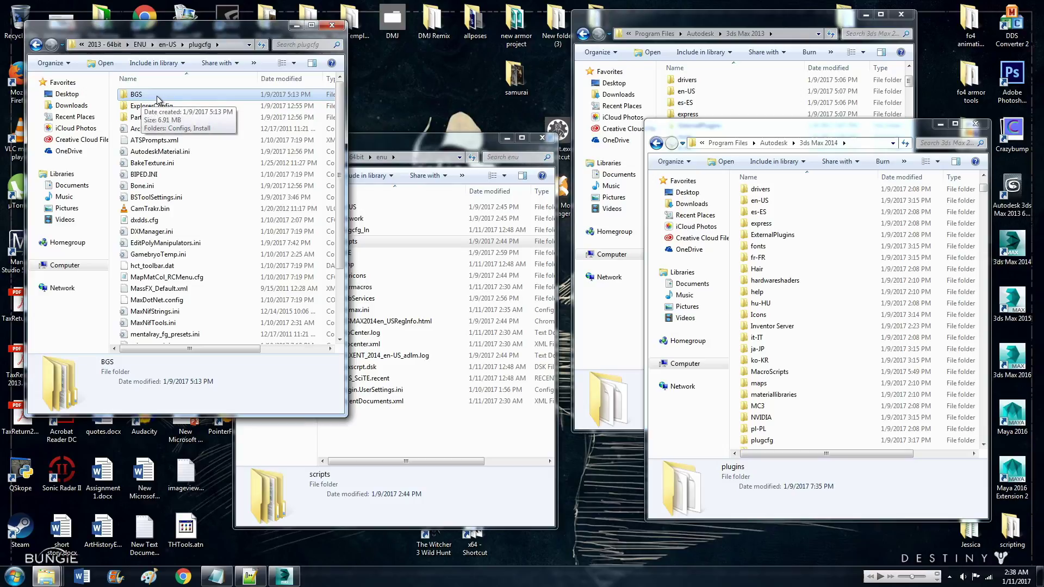
click(166, 199)
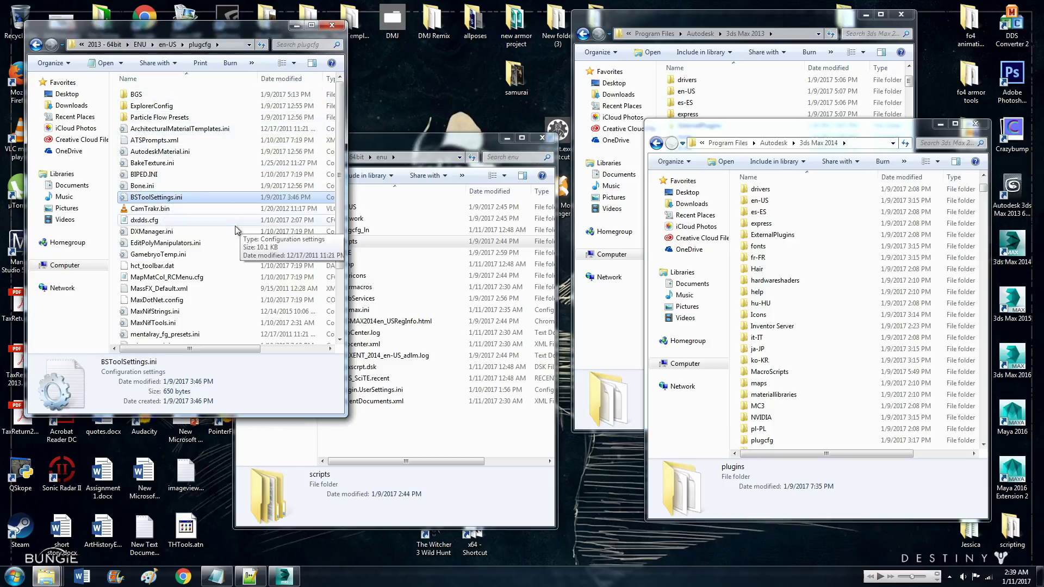
Open en-US\plugcfg in the 2014 enu window, showing 20 items including BSToolSettings.ini.
click(448, 142)
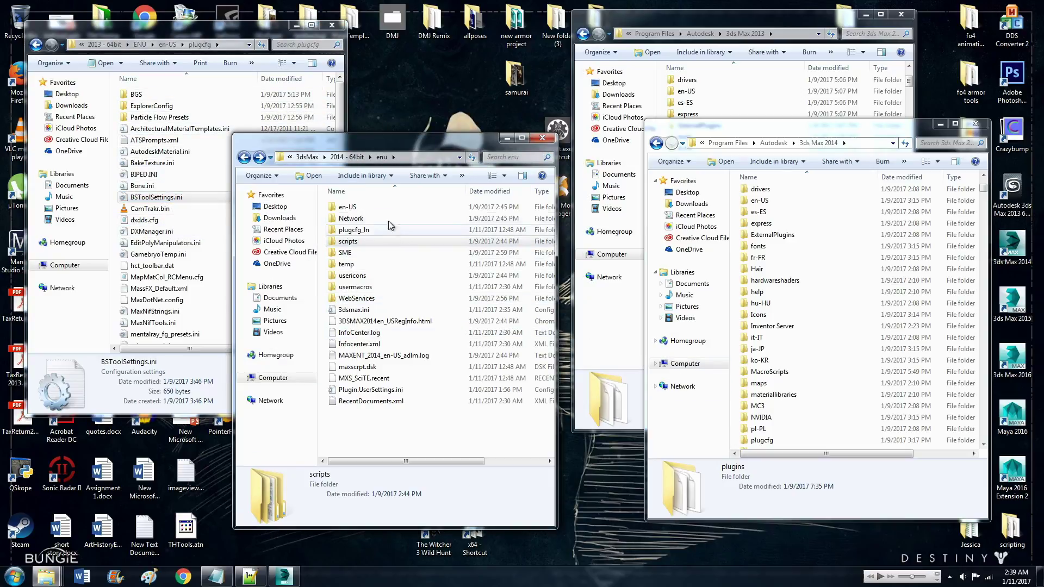
double_click(353, 207)
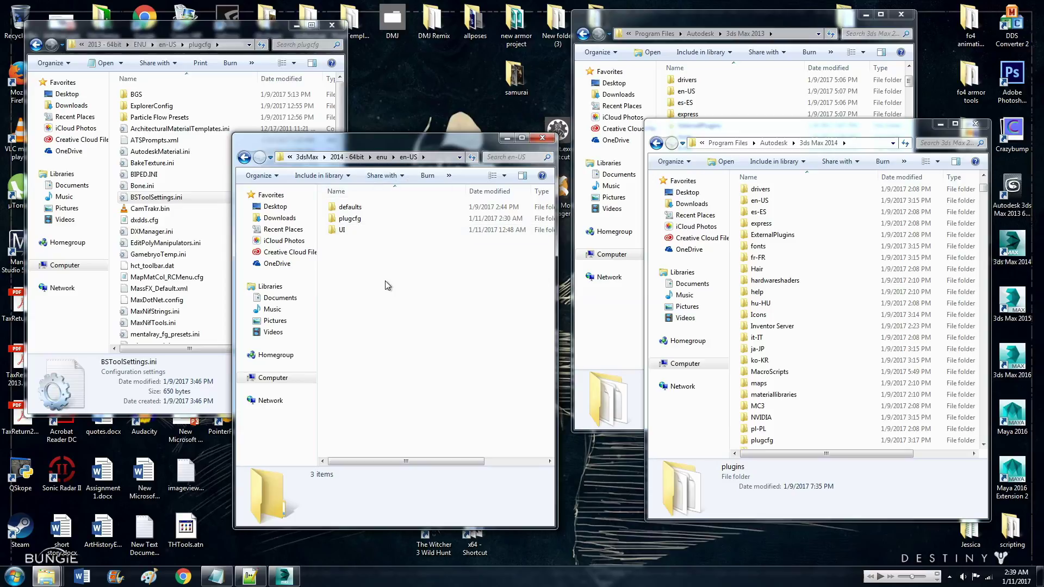
double_click(386, 220)
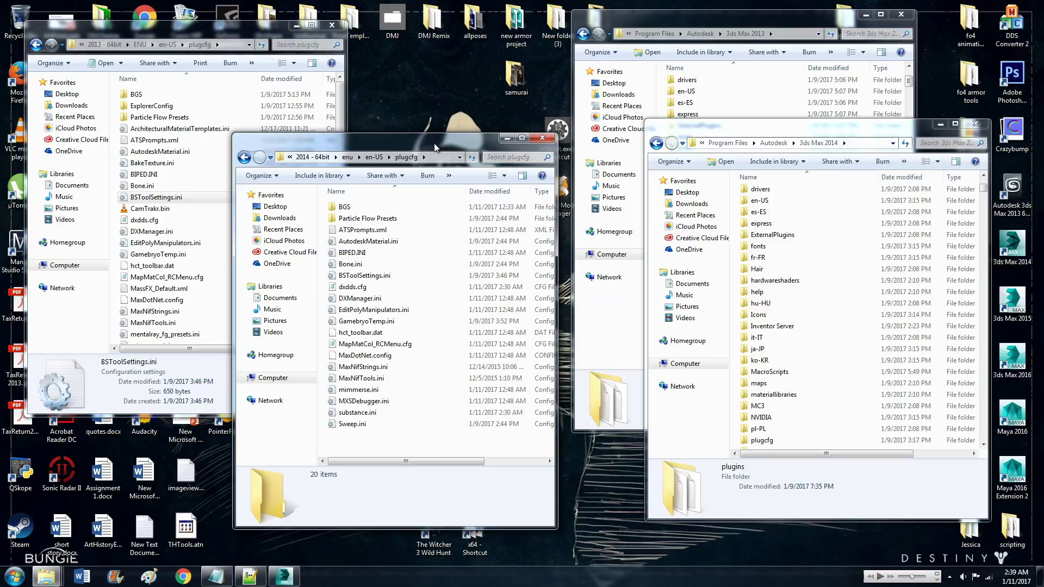
Close both plugcfg windows and arrange the 3ds Max 2013 and 2014 install-folder windows side by side.
click(337, 28)
click(533, 135)
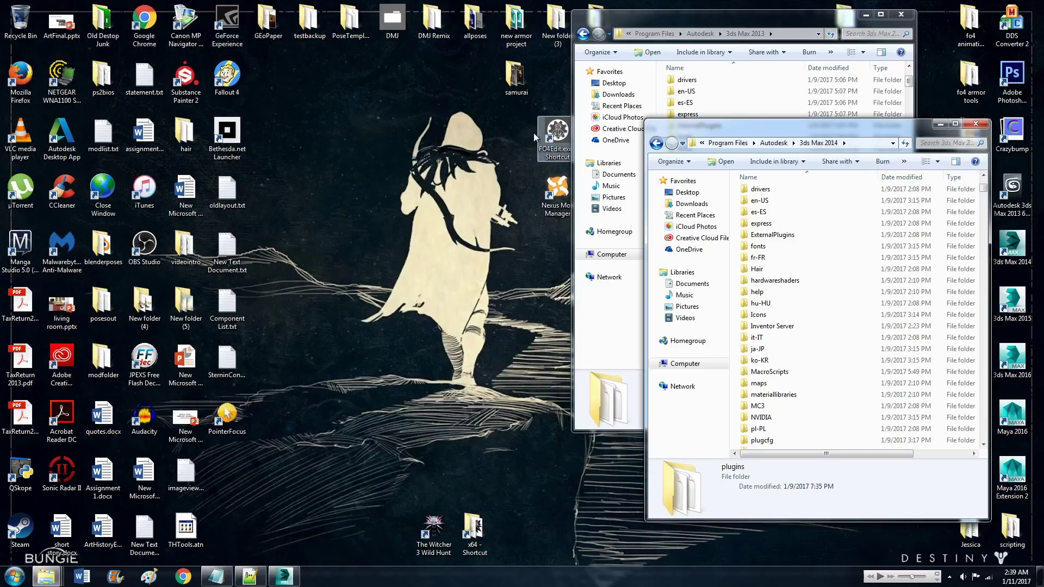
drag(749, 18, 348, 44)
drag(893, 123, 797, 96)
drag(390, 44, 275, 31)
drag(751, 102, 643, 85)
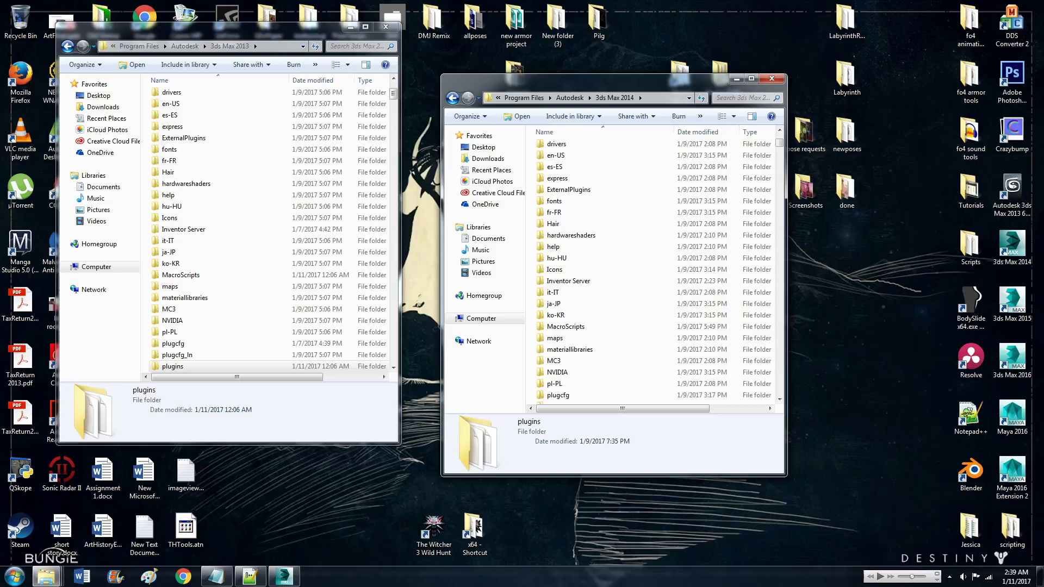
click(393, 97)
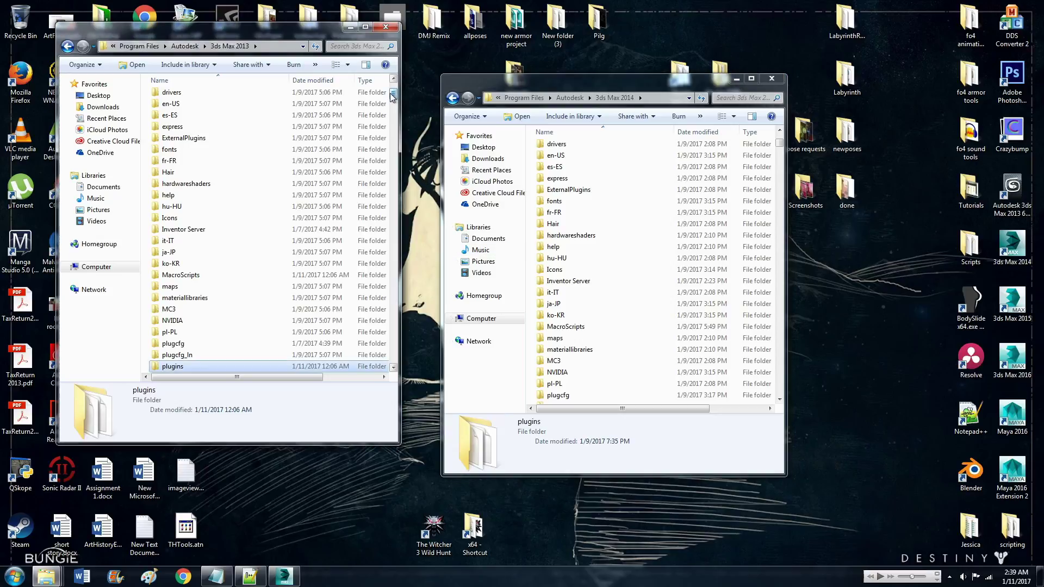
drag(392, 96, 392, 99)
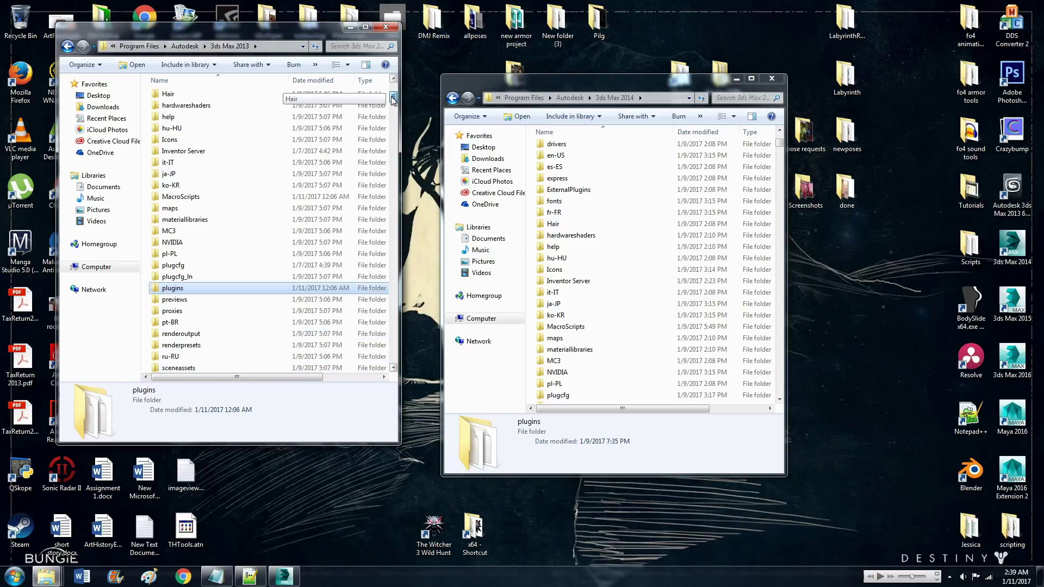
Compare the 2013 MacroScripts folder (120 .mcr items) with the 2014 one (124 items), widening the 2014 window.
double_click(213, 198)
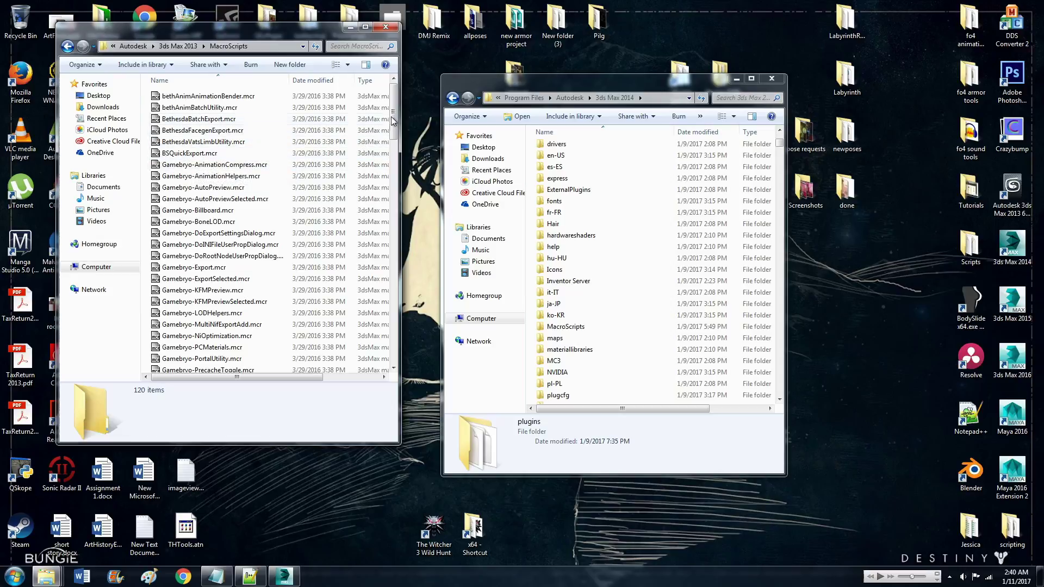
drag(396, 119, 396, 127)
scroll(231, 154, down, 3)
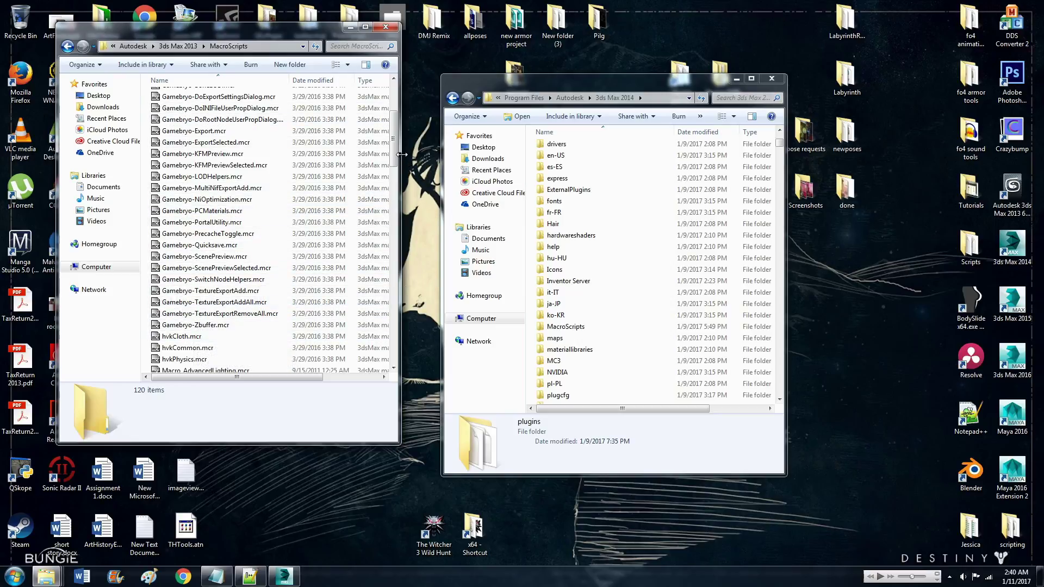
scroll(395, 159, down, 3)
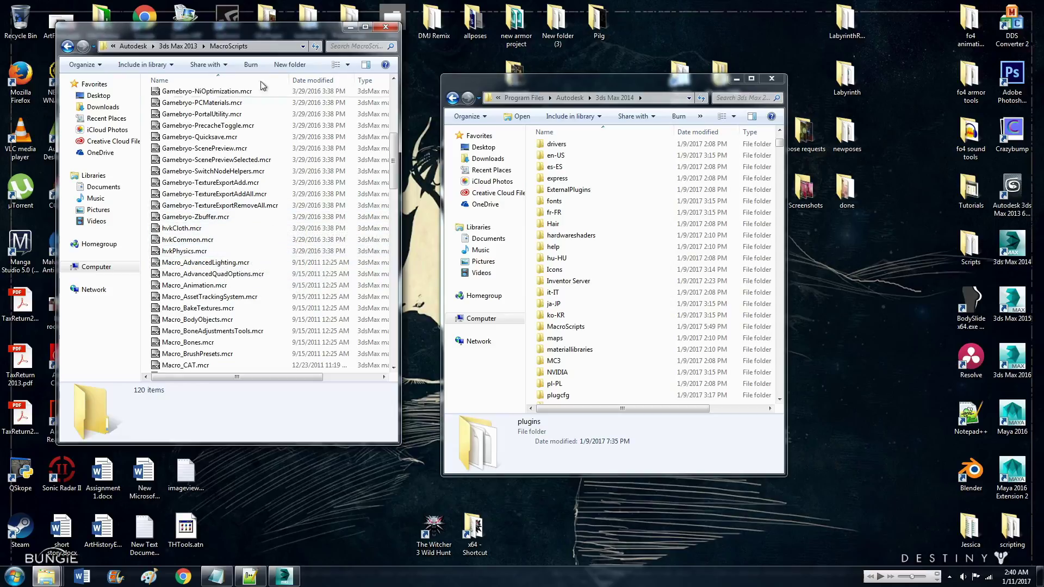
scroll(386, 184, up, 7)
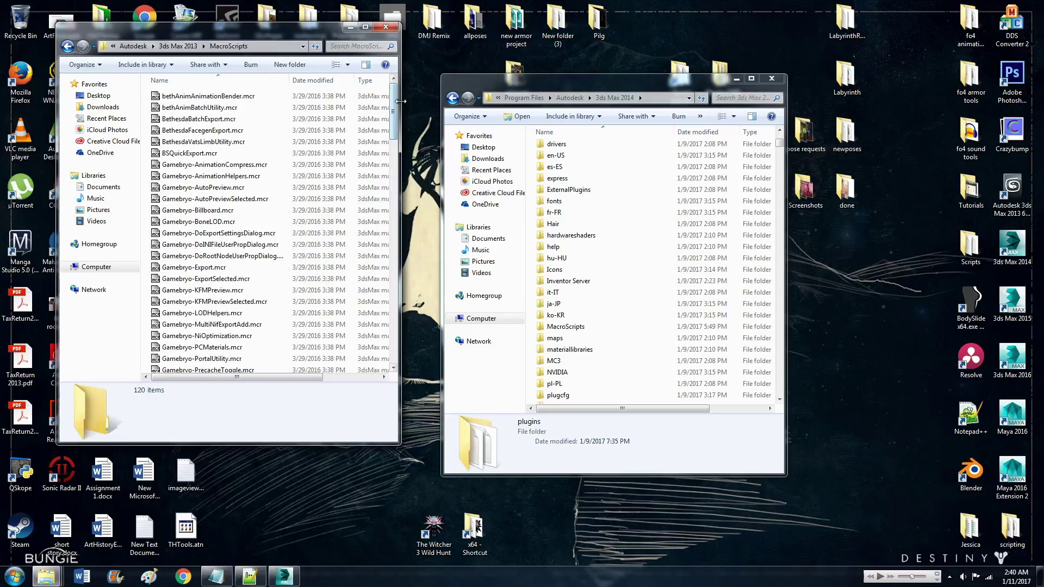
double_click(606, 327)
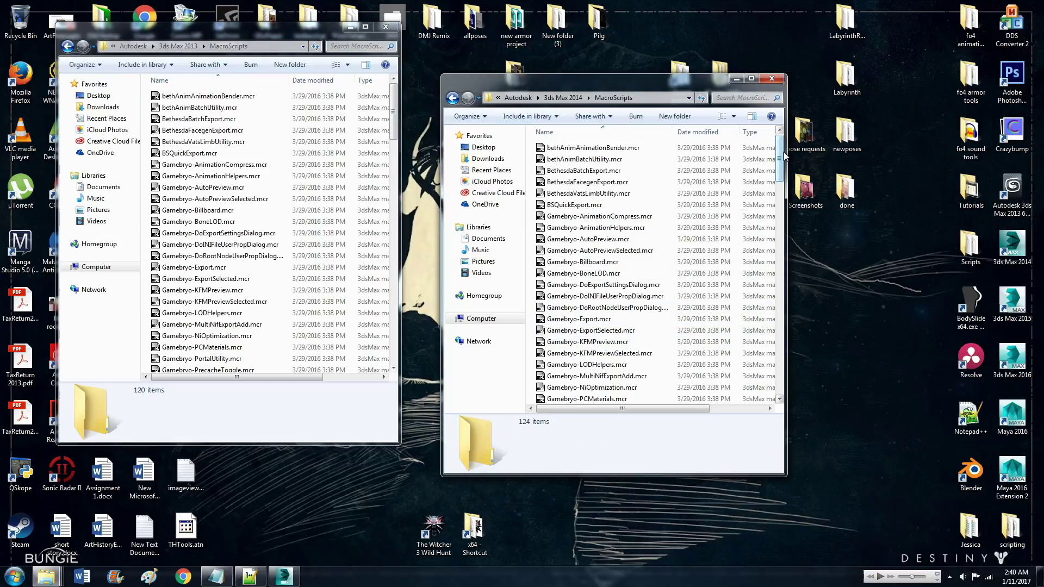
mouse_move(784, 151)
mouse_down()
mouse_move(799, 158)
mouse_move(800, 204)
mouse_move(800, 155)
mouse_up()
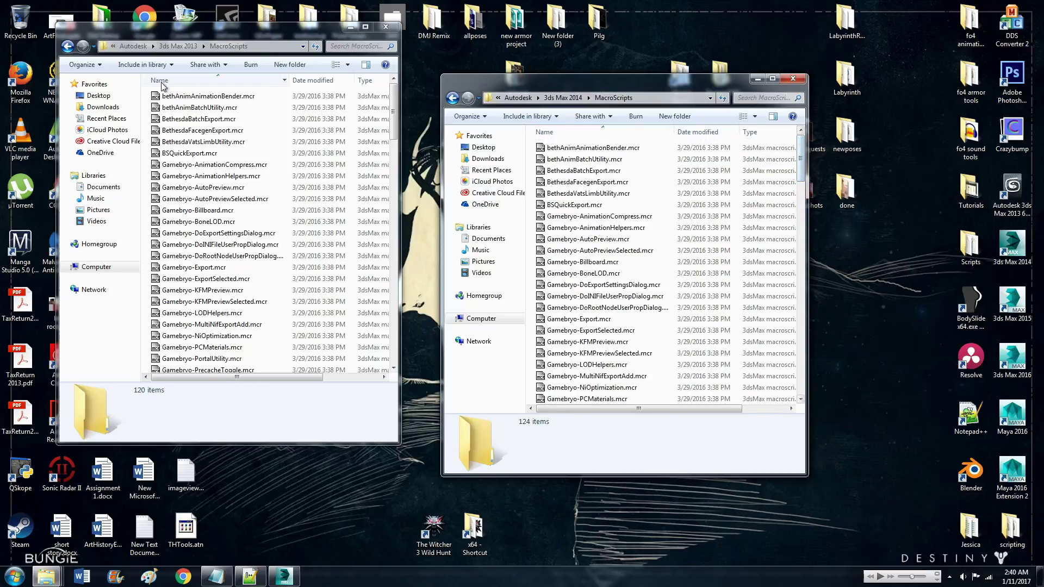
click(68, 45)
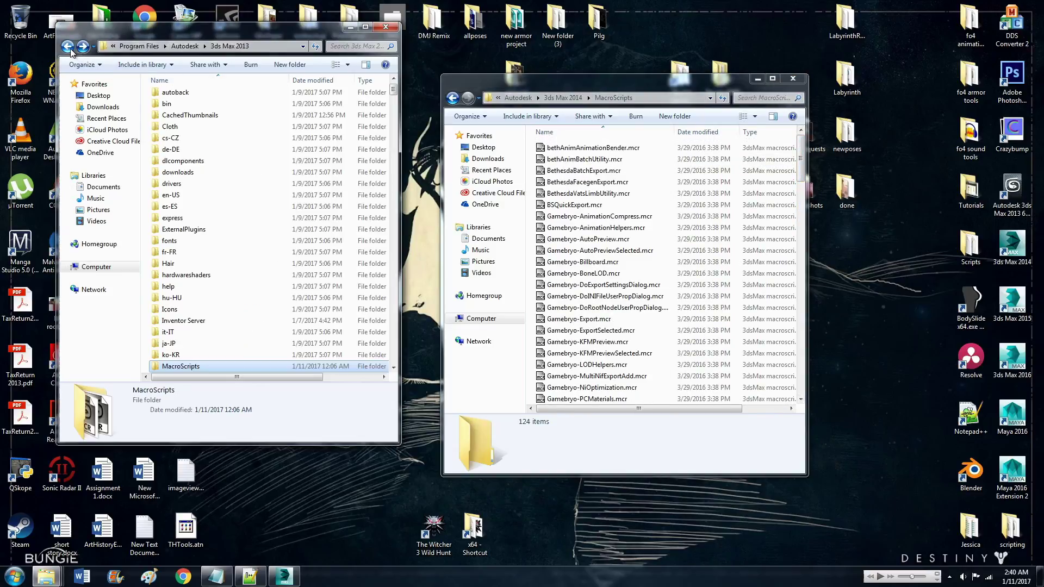
click(452, 98)
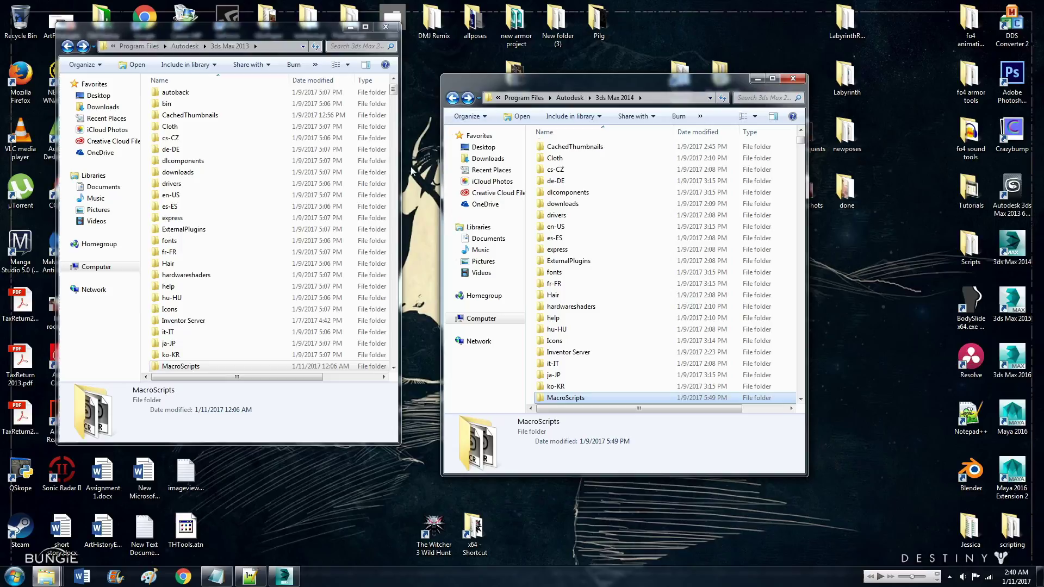
click(395, 90)
scroll(395, 91, down, 1)
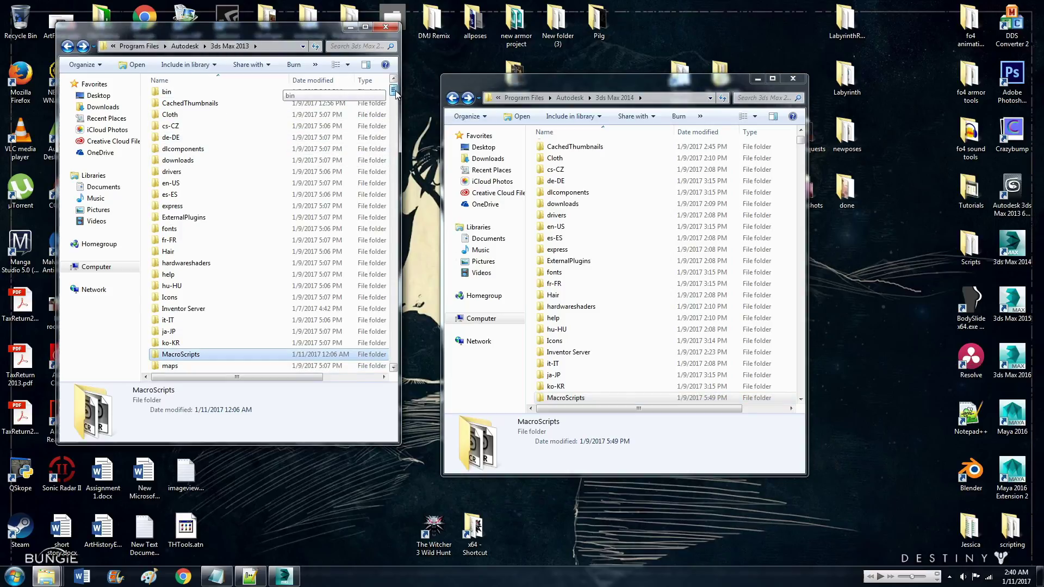
scroll(354, 239, down, 3)
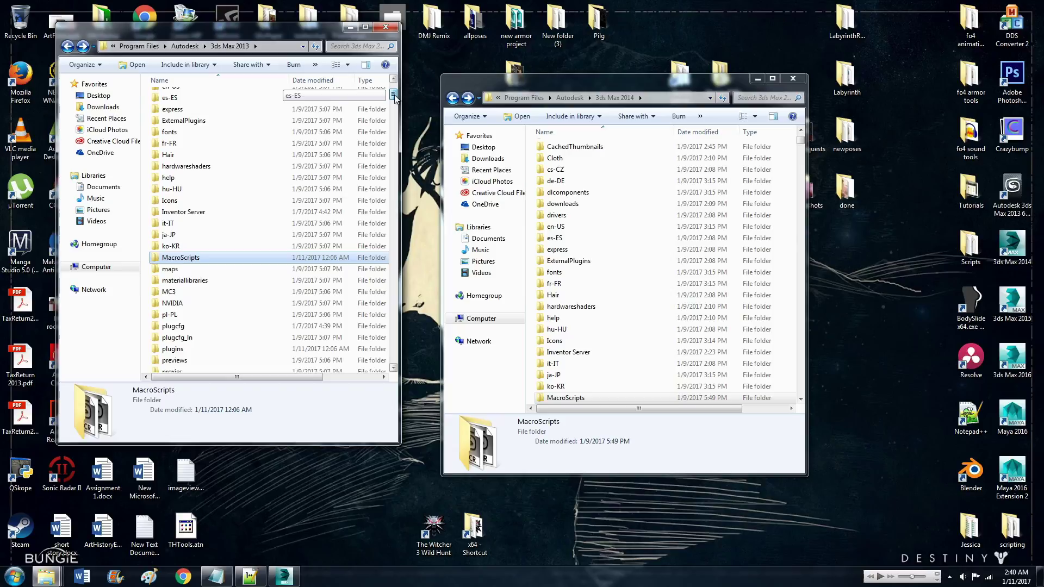
double_click(204, 350)
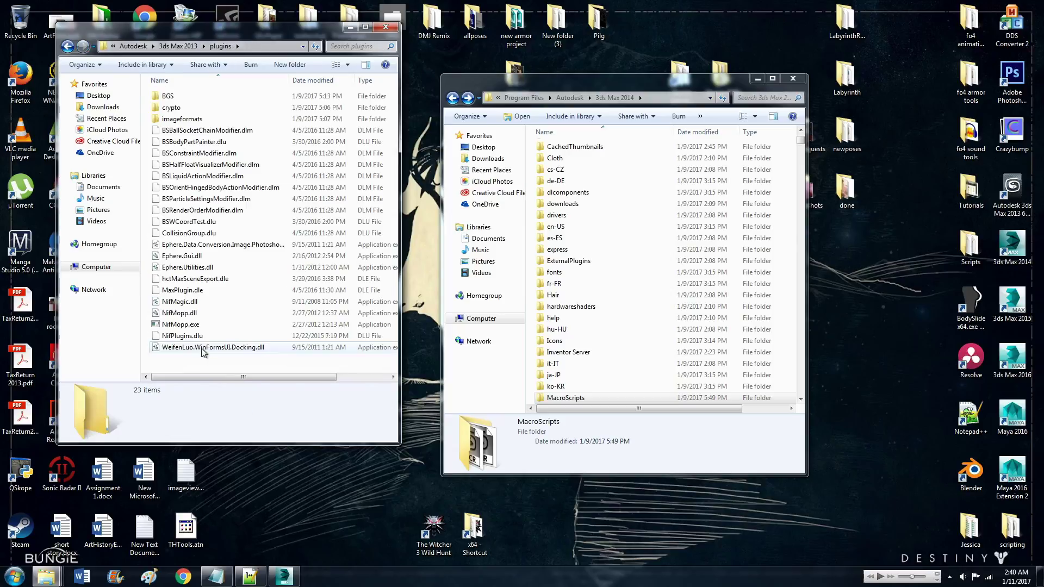
click(180, 100)
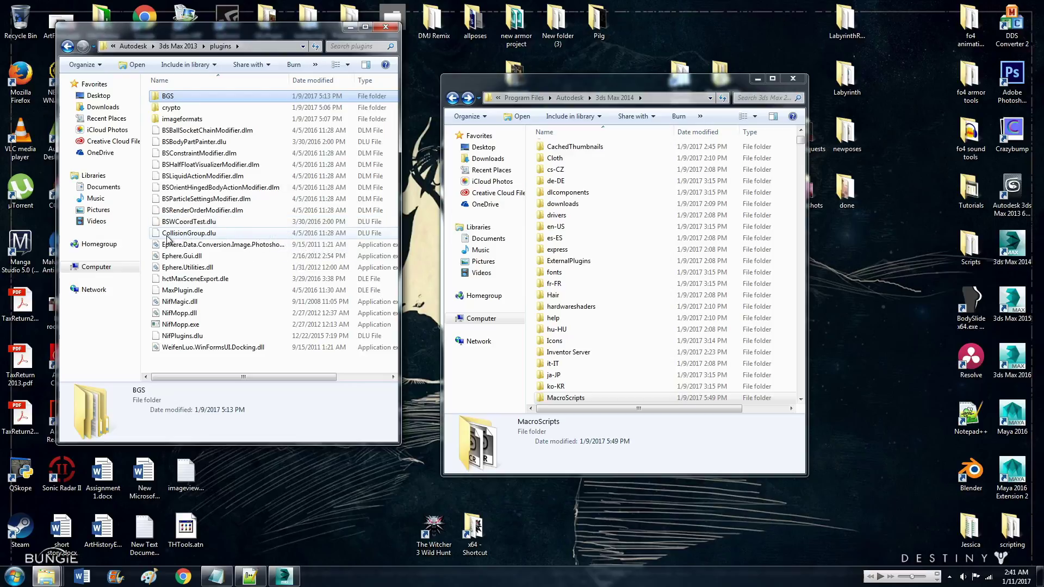
click(227, 235)
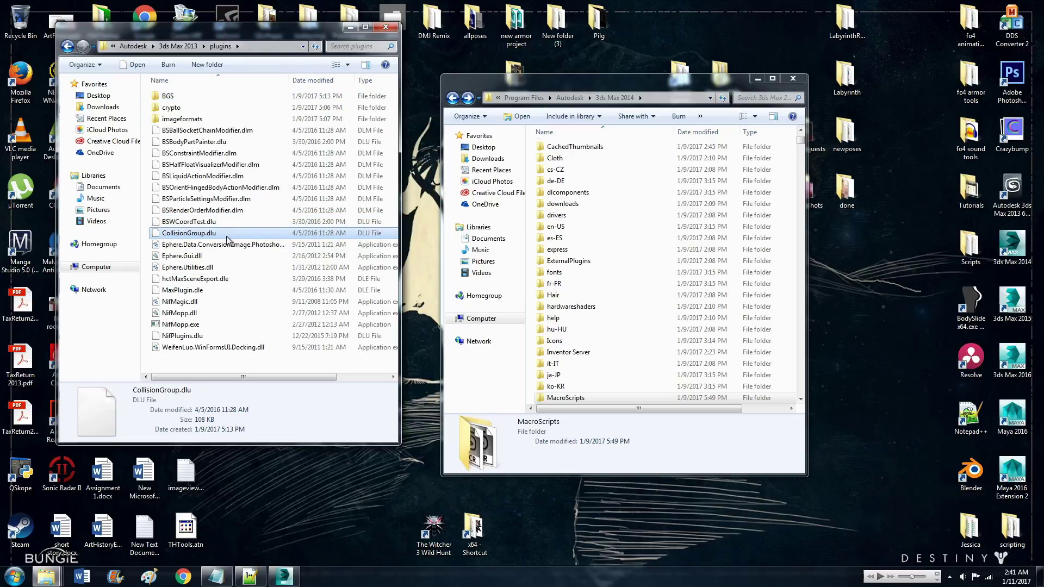
click(191, 279)
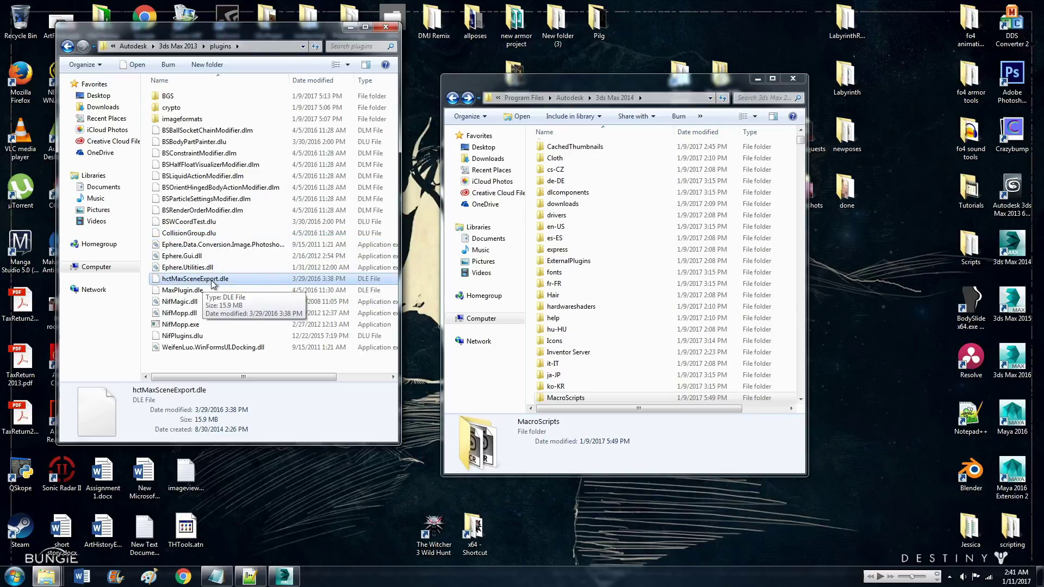
click(179, 291)
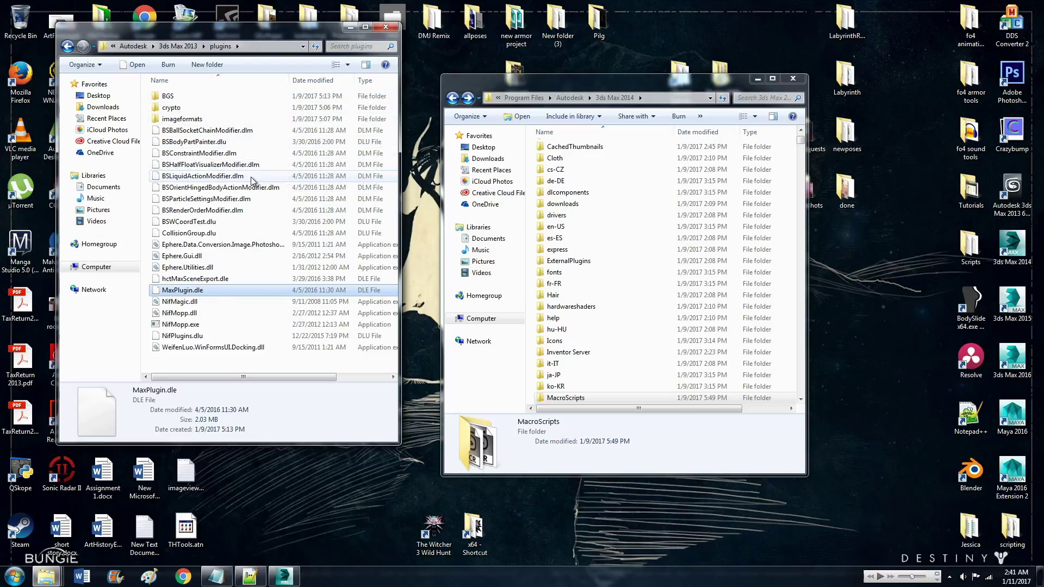
click(570, 375)
scroll(572, 384, down, 1)
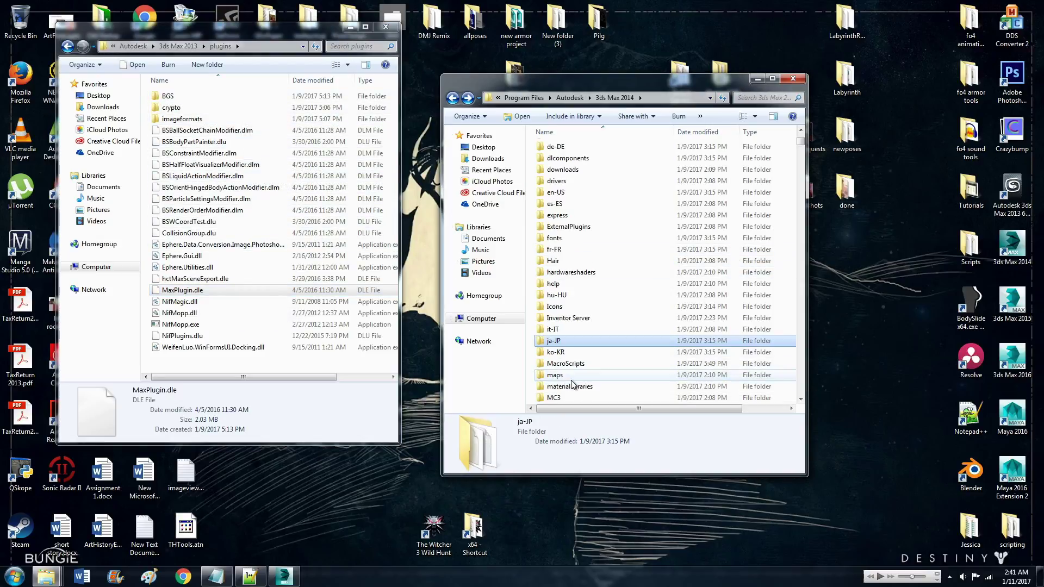
scroll(572, 384, down, 2)
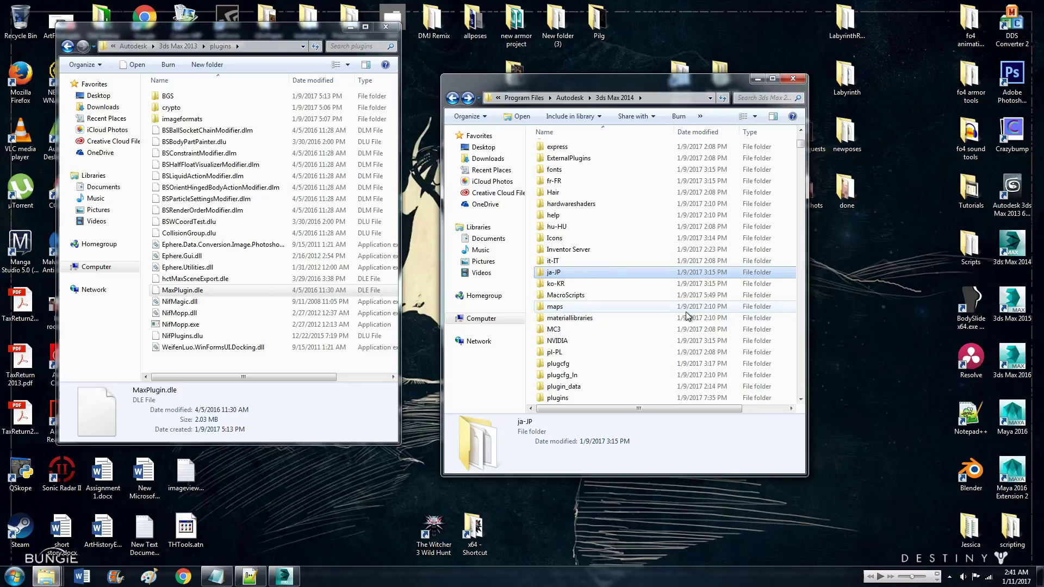
double_click(577, 396)
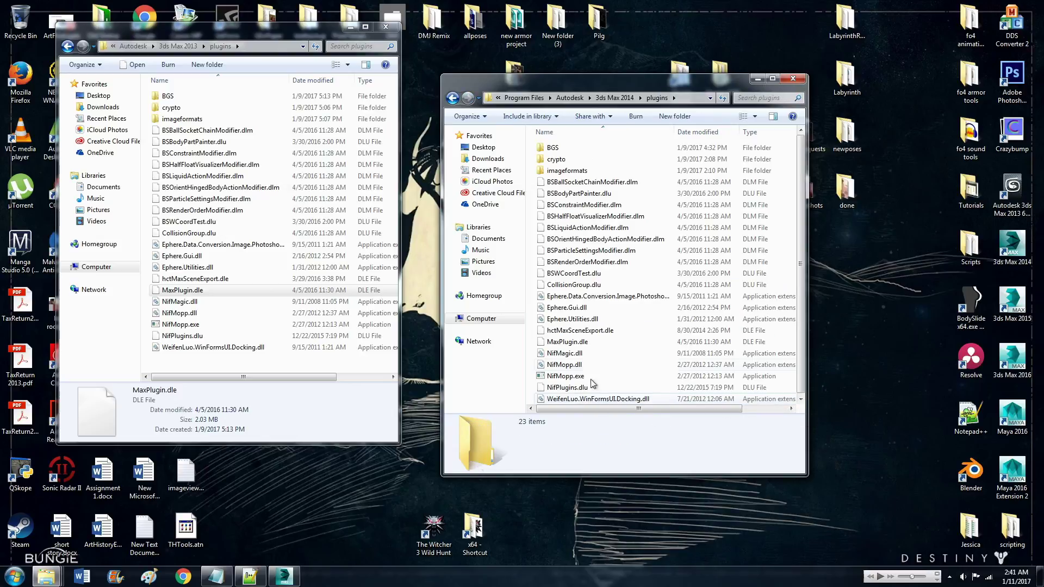
click(452, 99)
scroll(624, 263, down, 2)
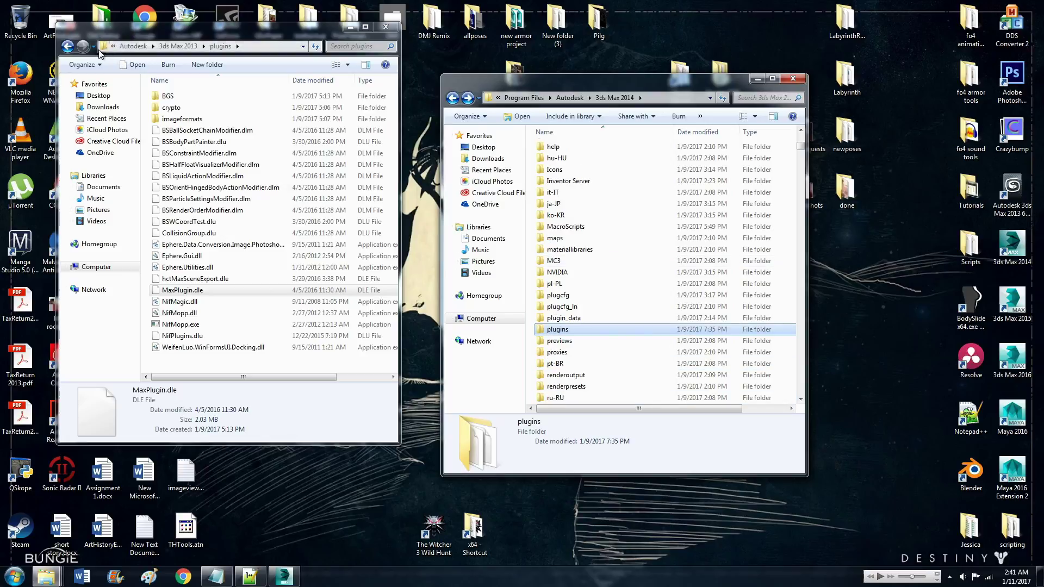
click(66, 47)
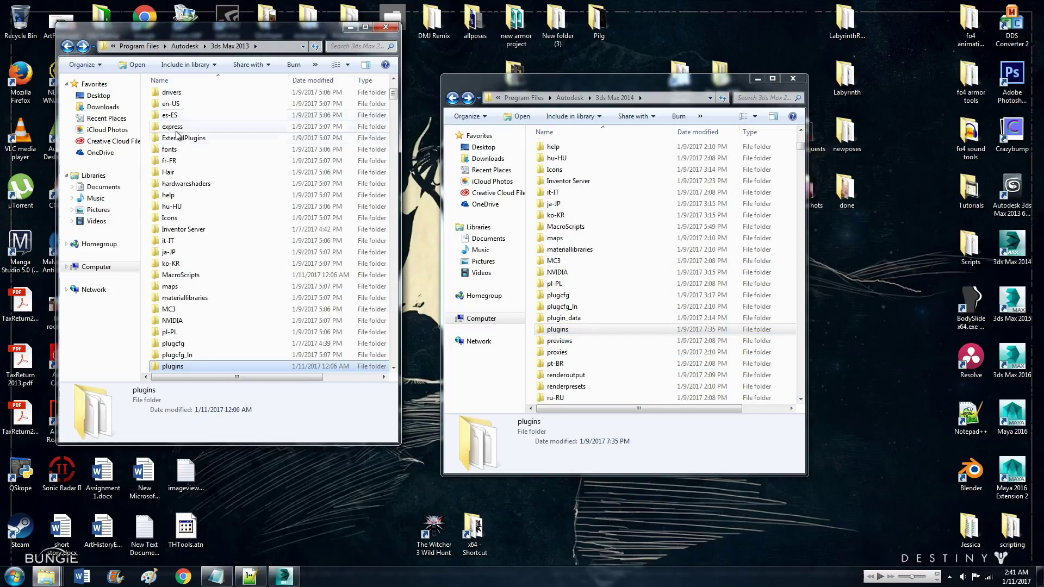
scroll(269, 203, down, 5)
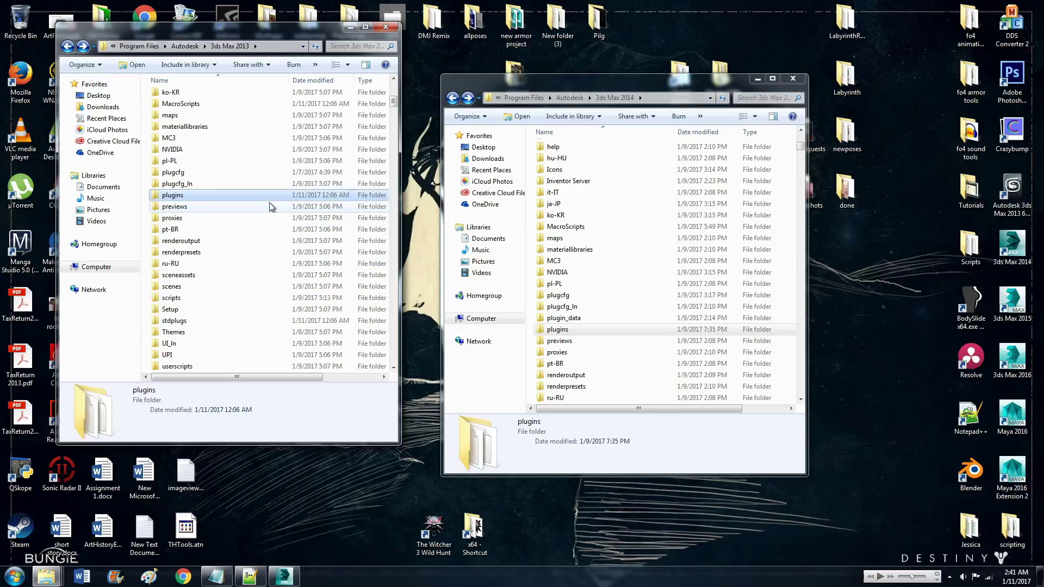
double_click(197, 298)
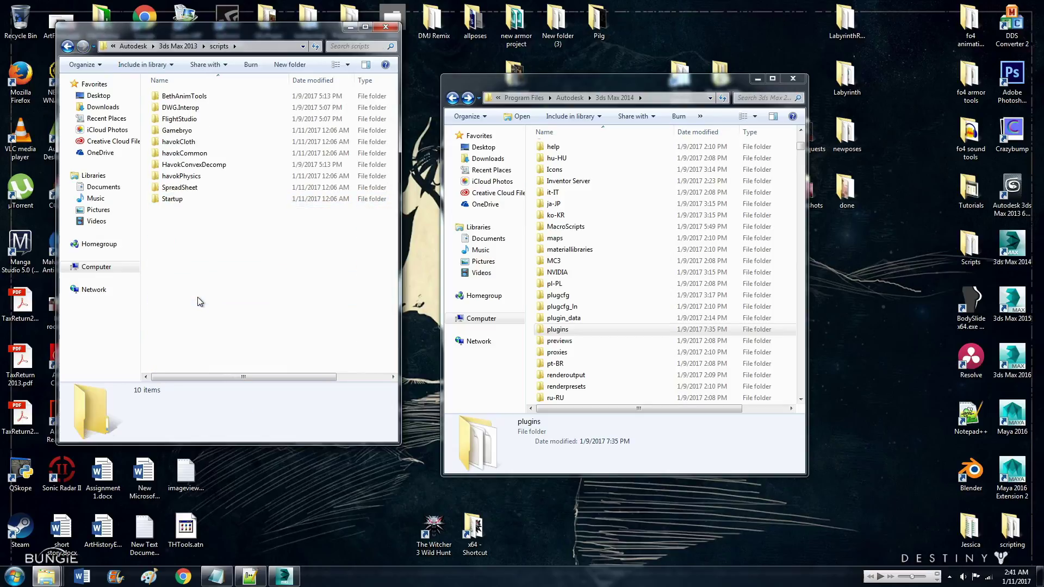
click(601, 333)
click(280, 321)
double_click(211, 96)
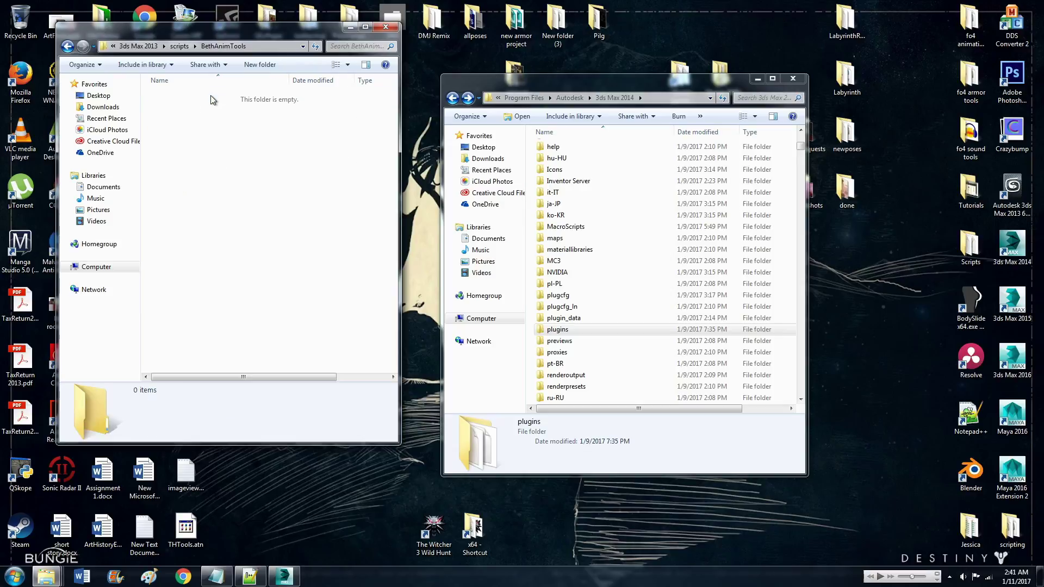
click(67, 47)
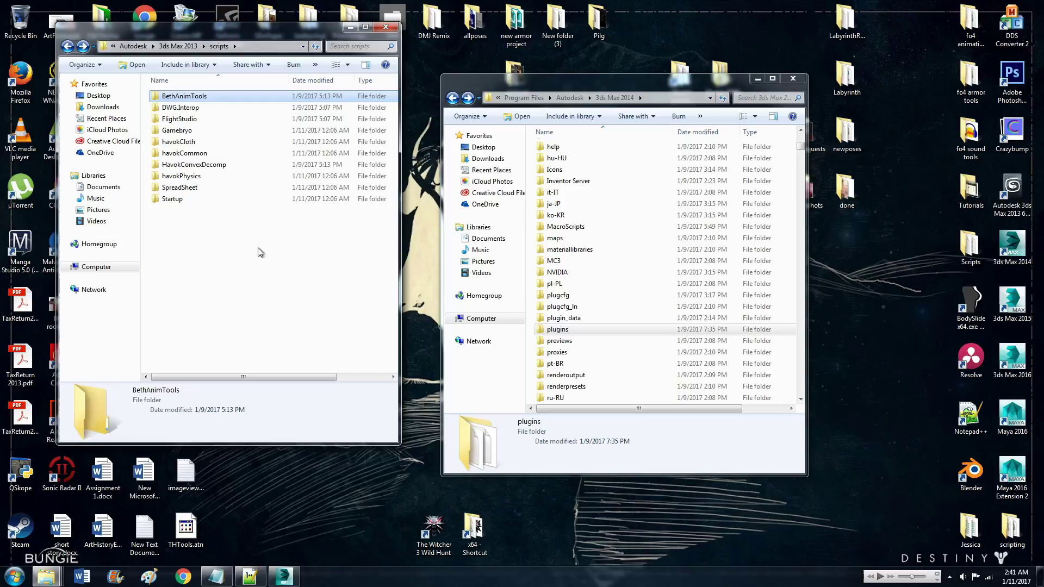
drag(260, 251, 172, 131)
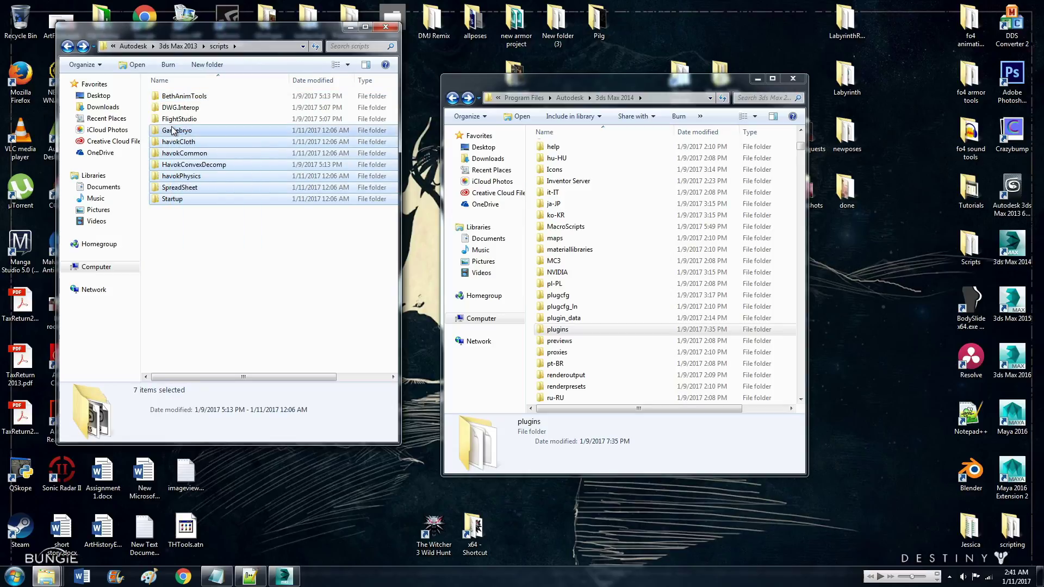
click(263, 298)
click(633, 375)
scroll(633, 373, down, 4)
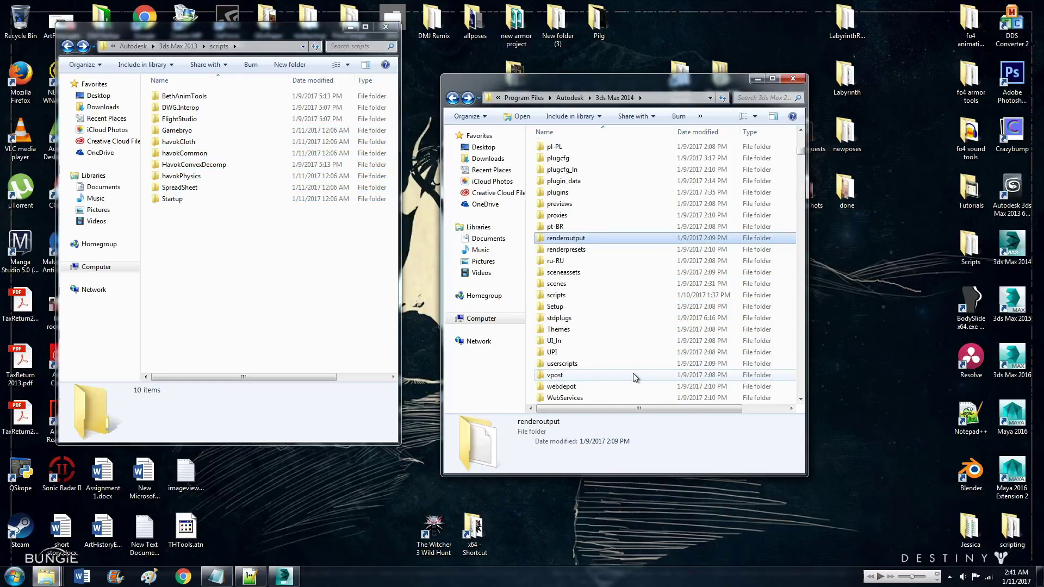
double_click(572, 297)
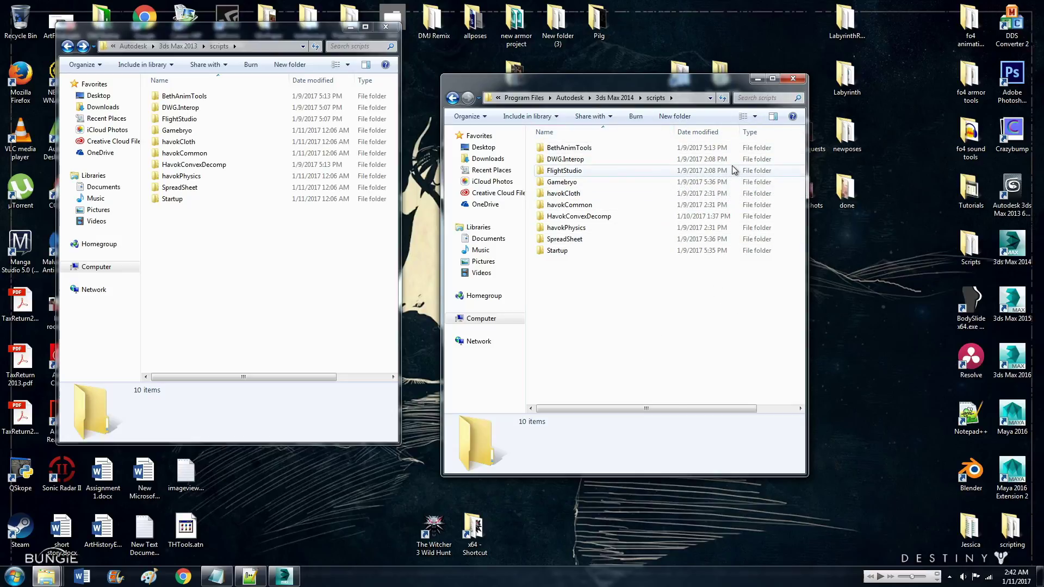
click(452, 98)
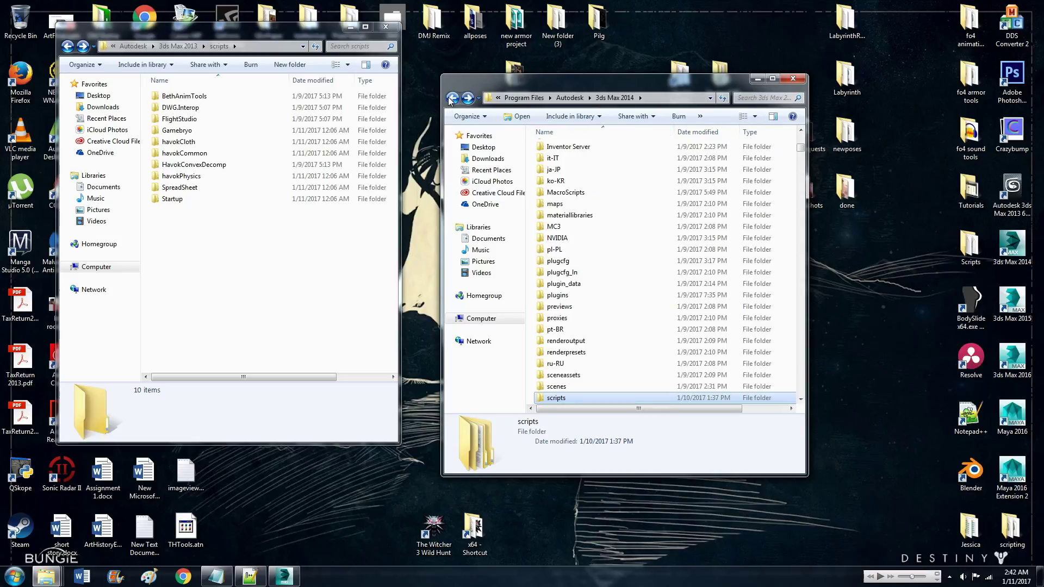
click(68, 46)
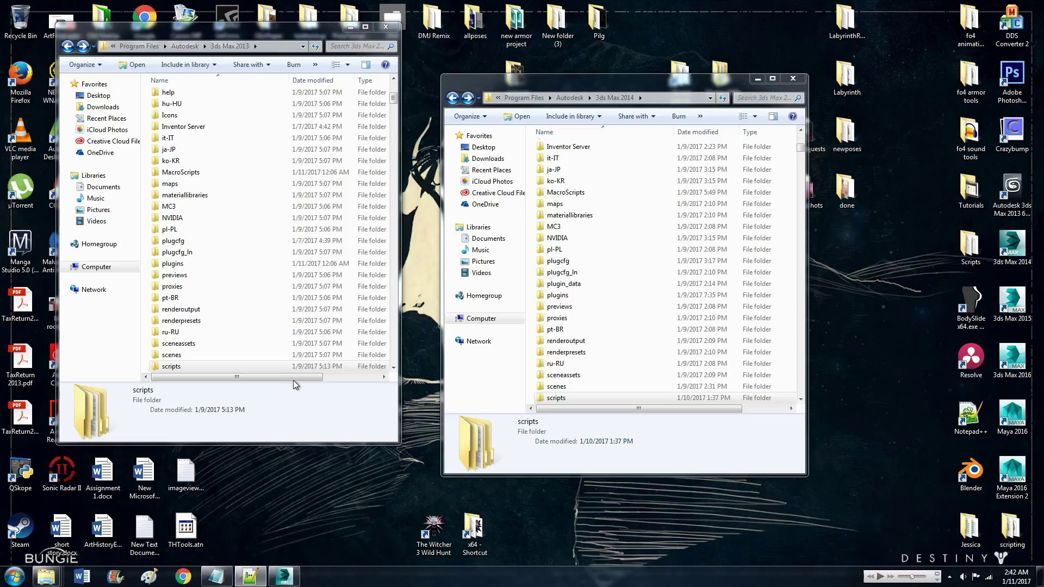
Open the 3ds Max 2013 stdplugs folder and locate uvwunwrap.dlm.
click(207, 272)
scroll(207, 272, down, 3)
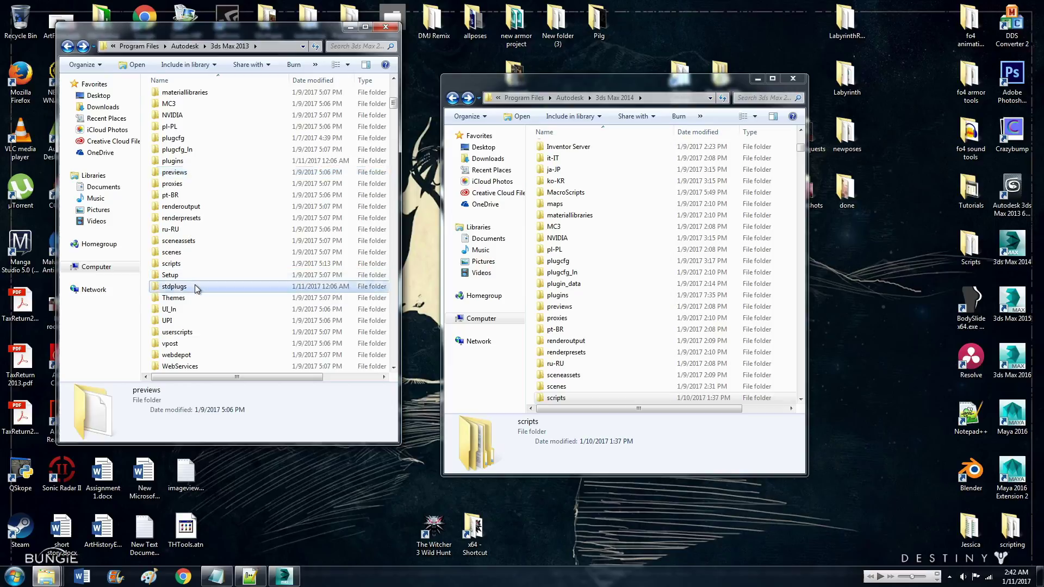
double_click(194, 285)
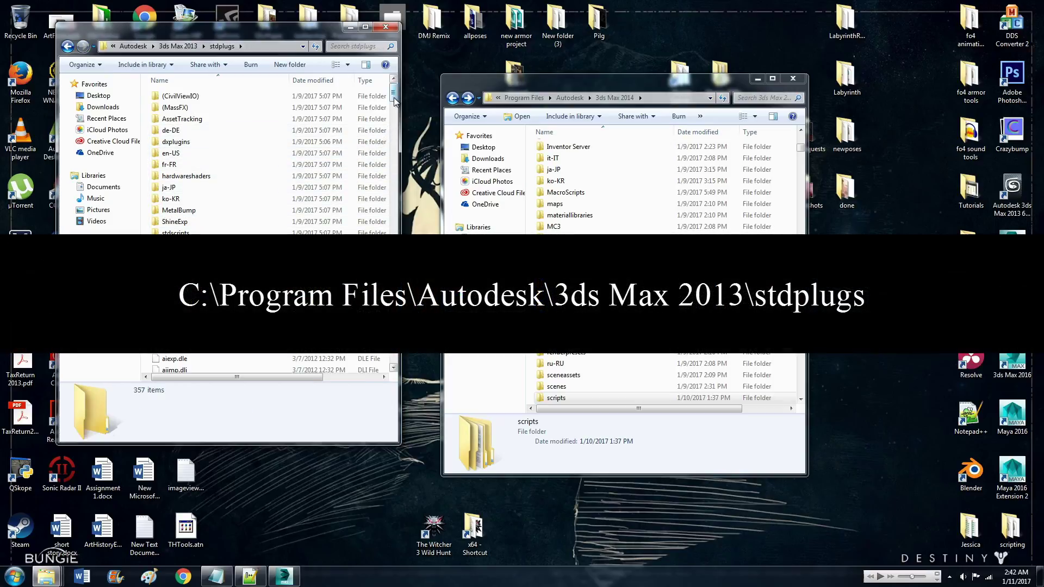
drag(395, 101, 388, 342)
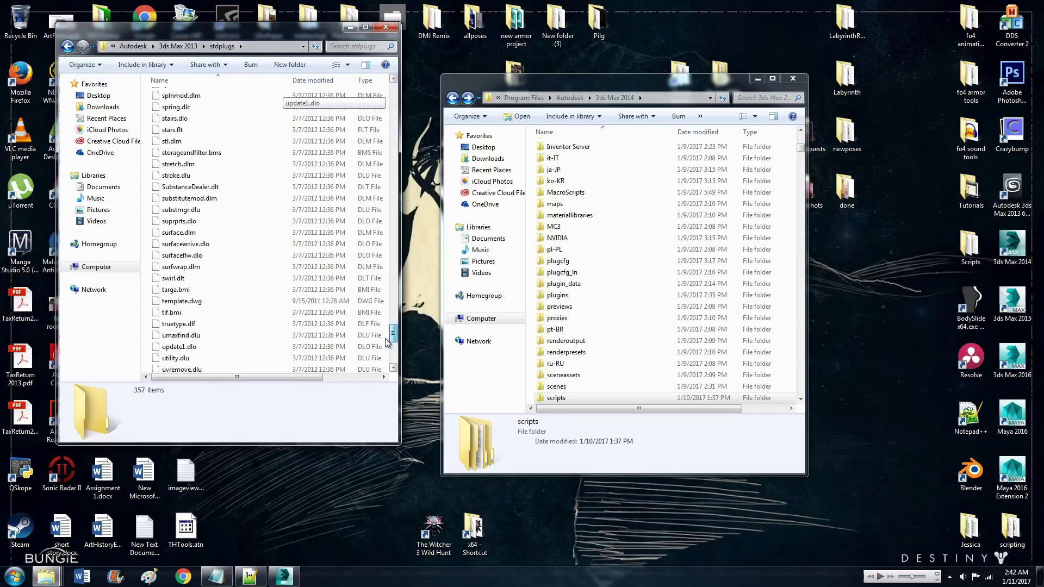
click(204, 347)
scroll(204, 348, down, 2)
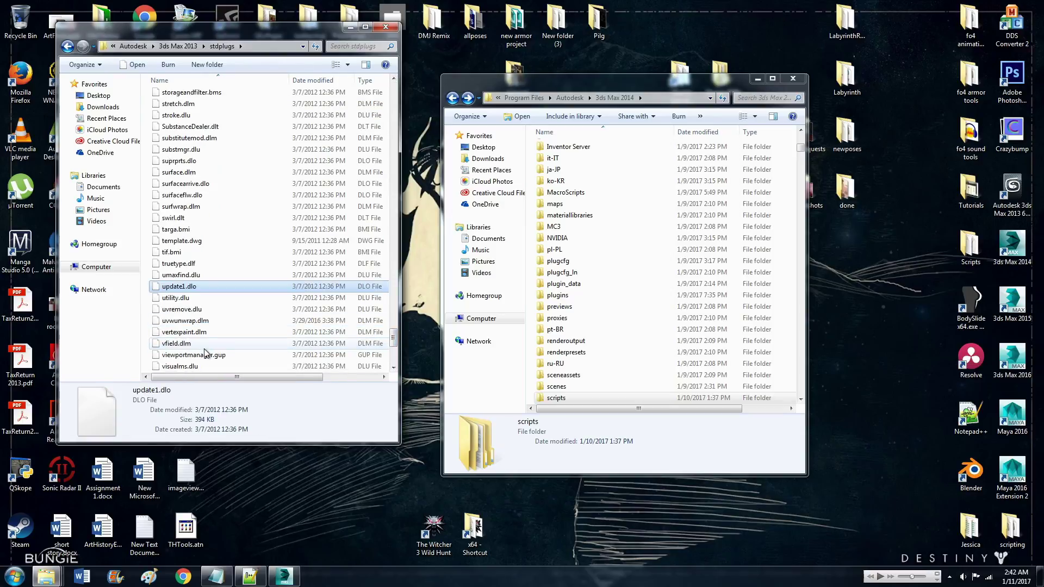
click(198, 323)
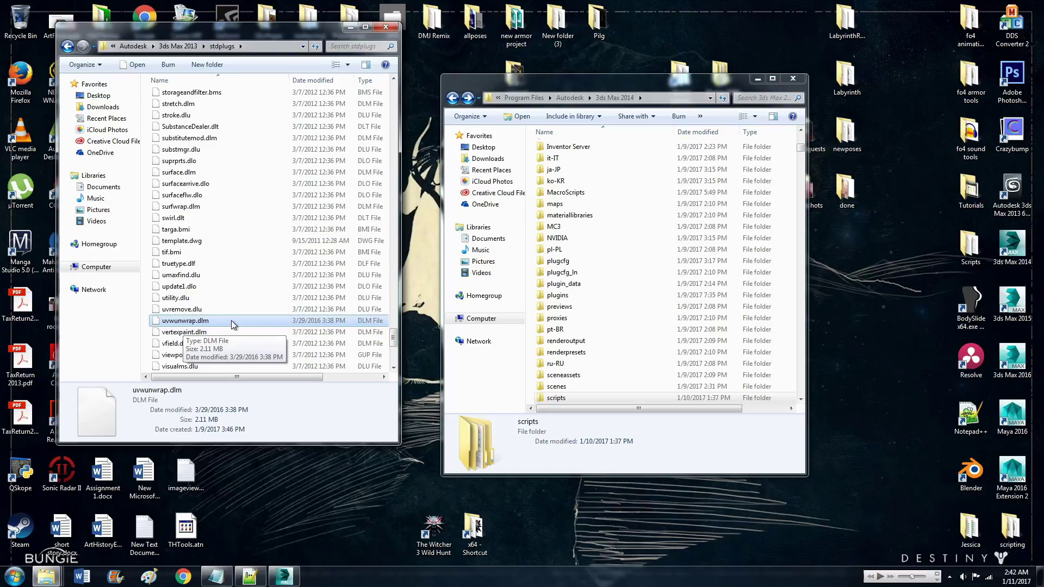
Open the 3ds Max 2014 stdplugs folder (365 items) to find uvwunwrap.dlm dated 3/29/2016, then realign the 2013 window.
click(748, 319)
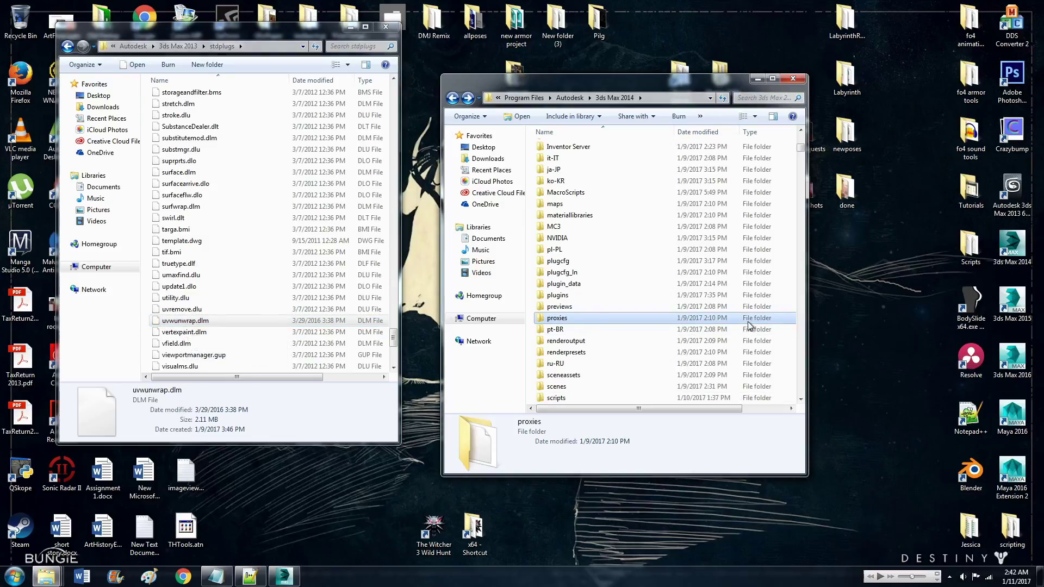
scroll(749, 322, down, 4)
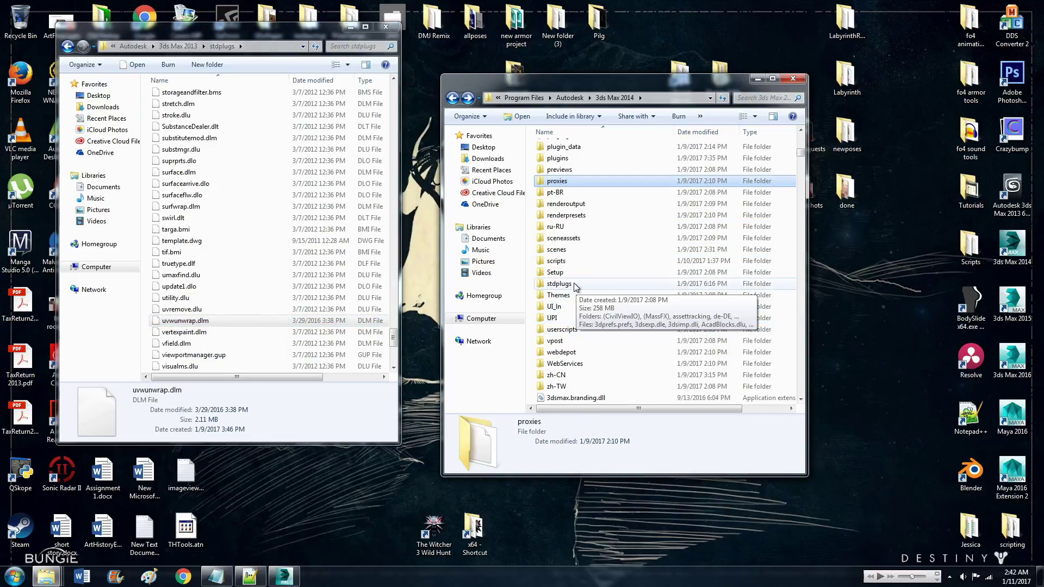
double_click(604, 284)
drag(800, 146, 790, 390)
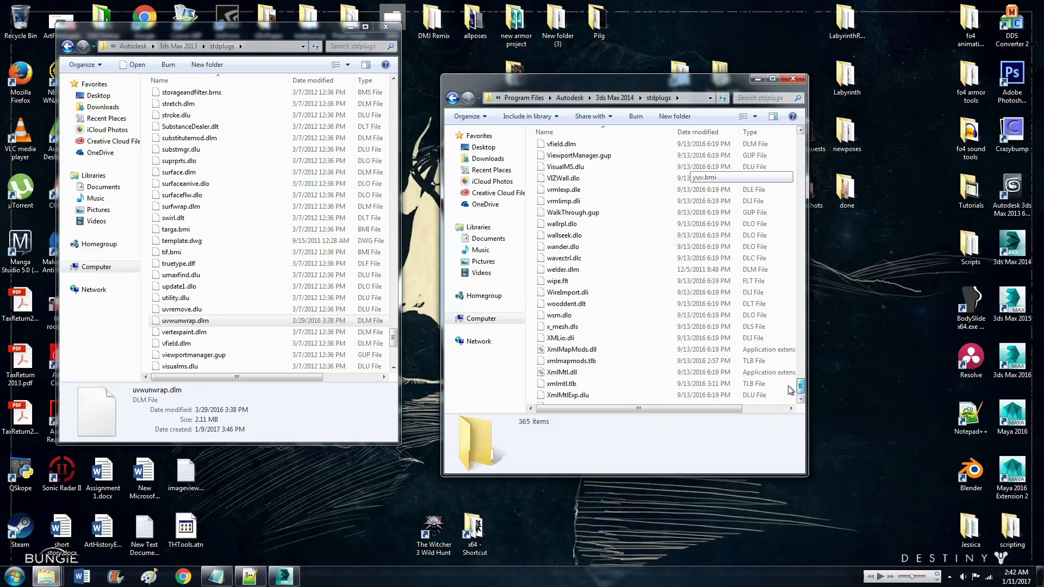
scroll(790, 390, up, 6)
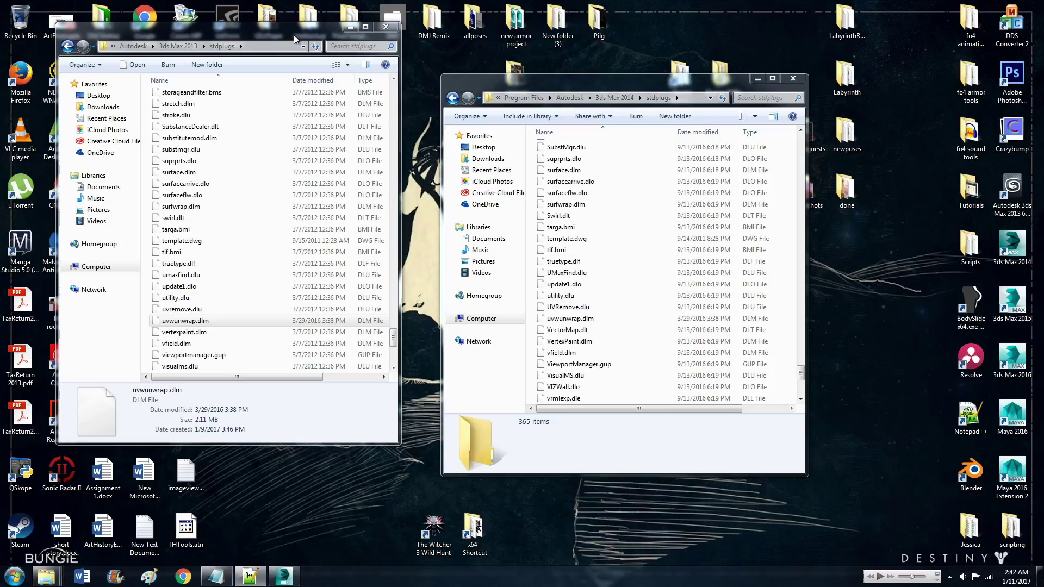
drag(293, 34, 320, 66)
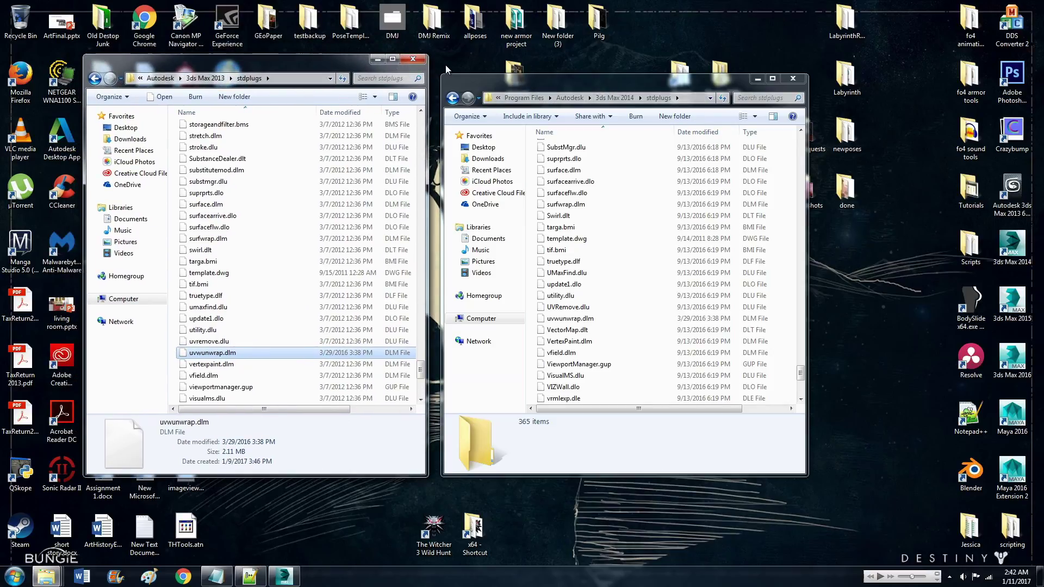
drag(336, 63, 305, 66)
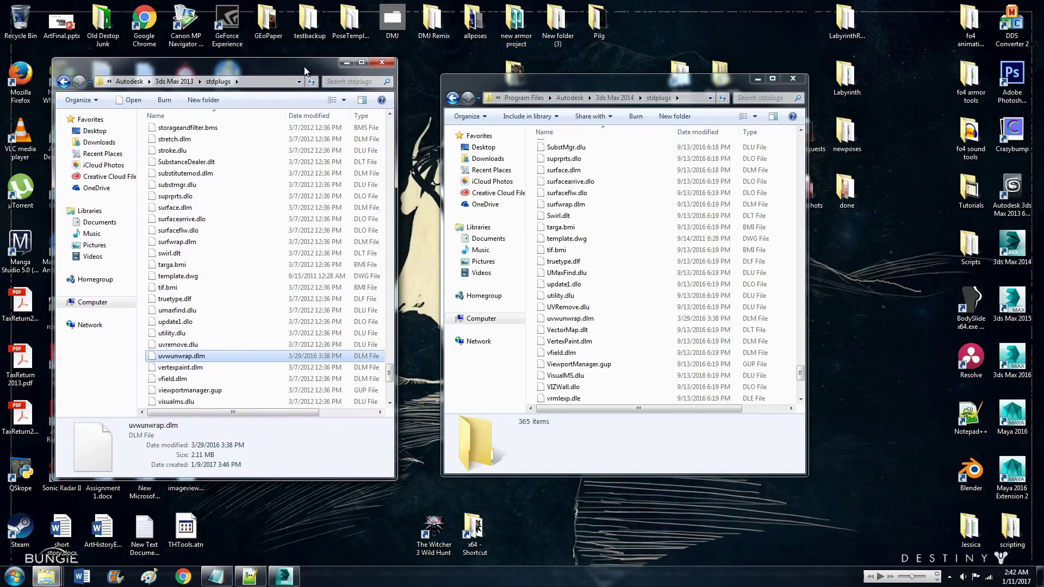
Close both stdplugs windows and browse from the Fallout 4 desktop folder into Tools\NIF_Exporter.
click(390, 65)
click(793, 79)
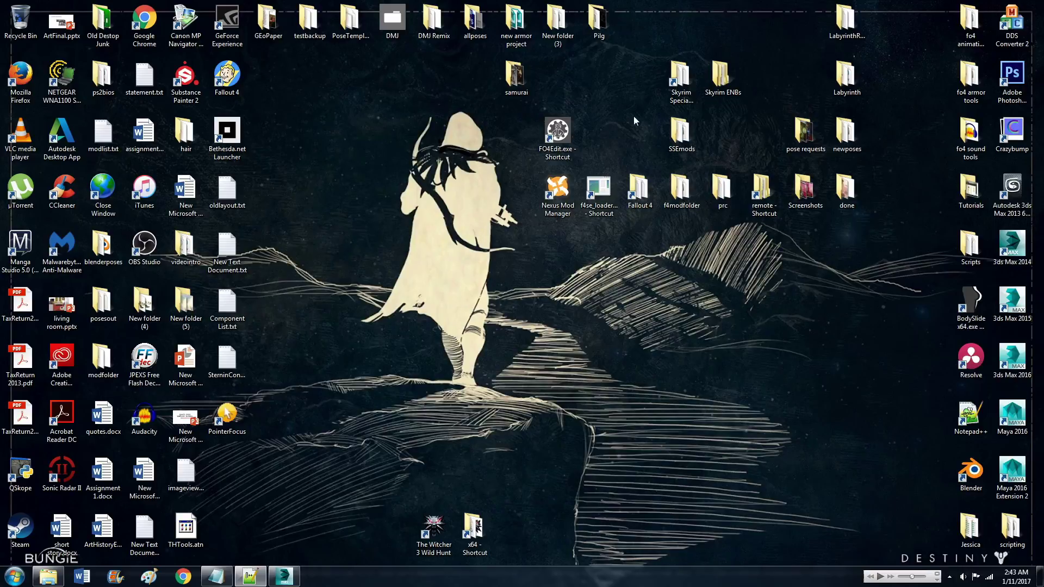
double_click(639, 198)
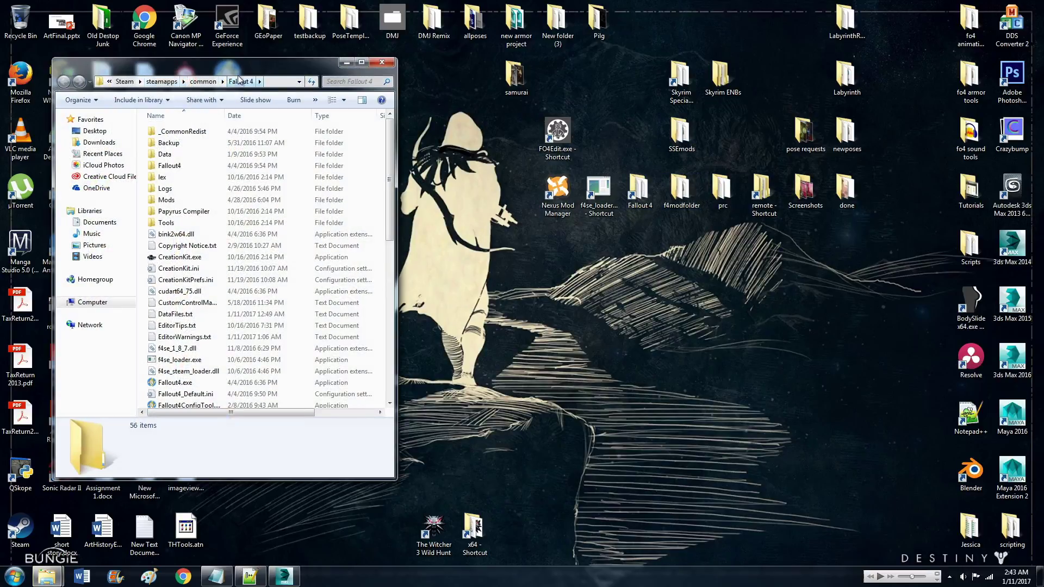
drag(233, 69, 764, 107)
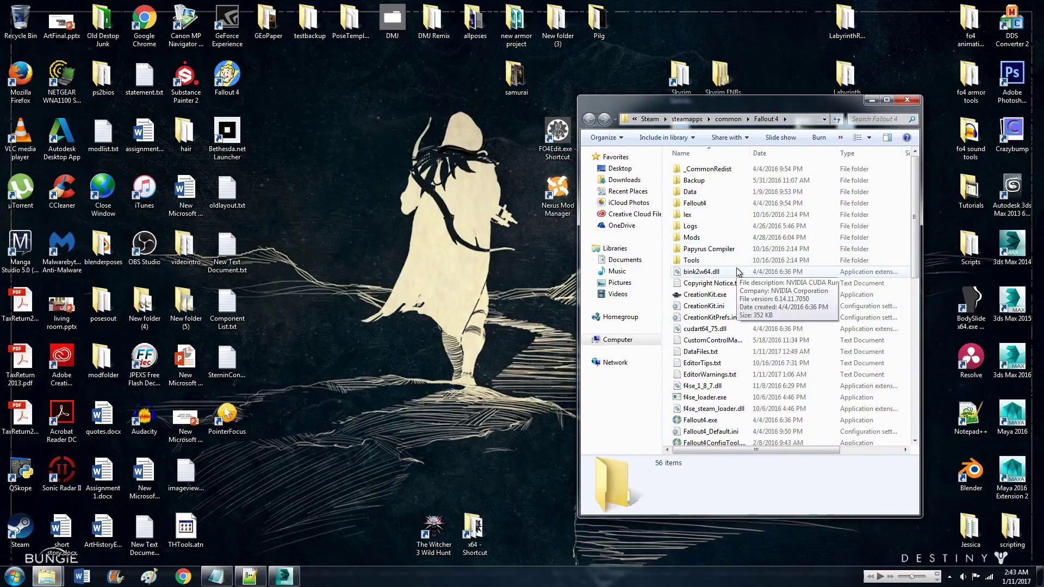
double_click(719, 260)
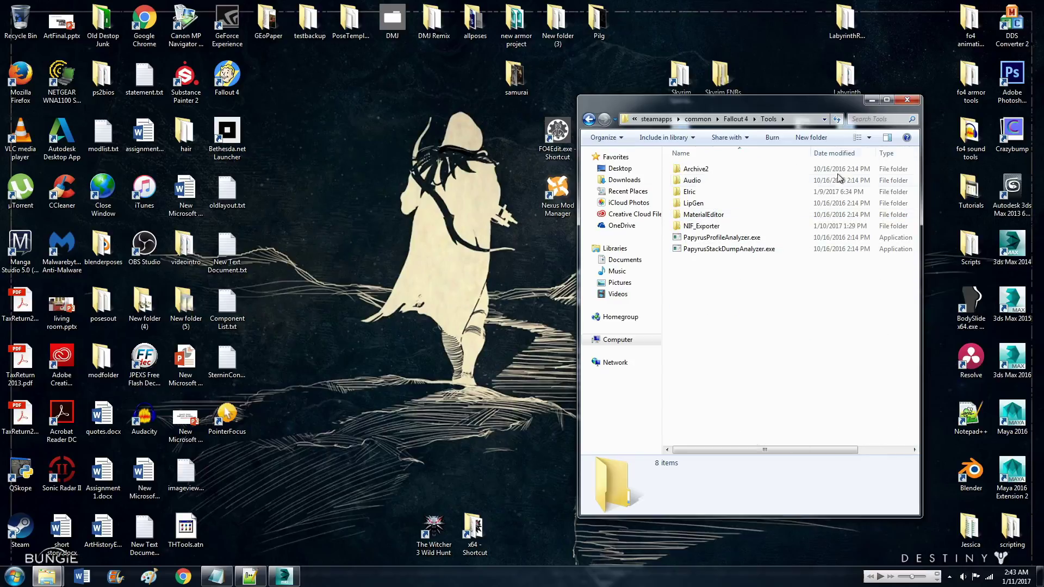
double_click(752, 226)
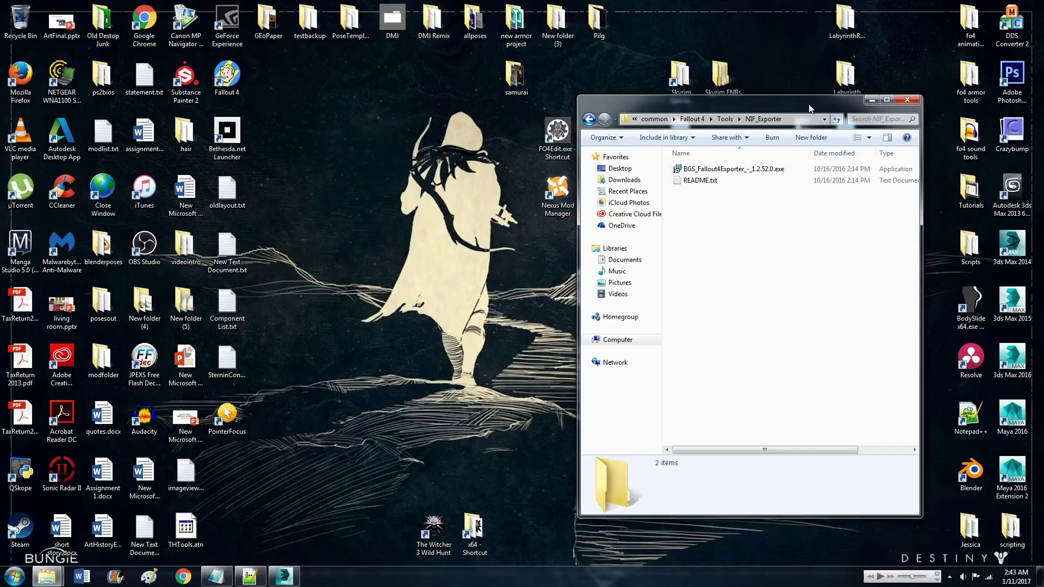
Move and resize the NIF_Exporter window to display the 1.2.52.0 installer and README.txt with file sizes.
drag(808, 104, 624, 109)
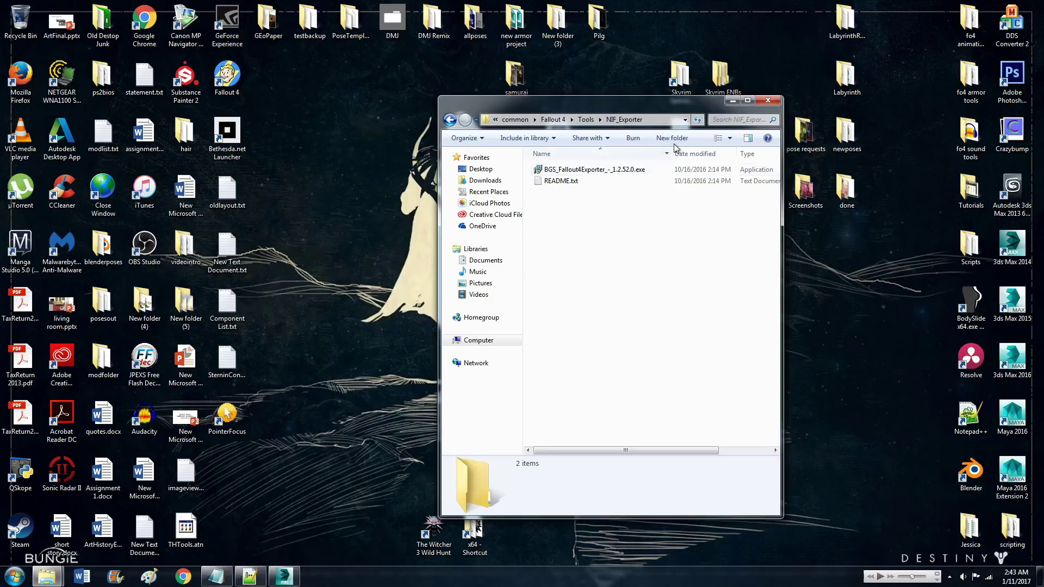
drag(698, 104, 638, 93)
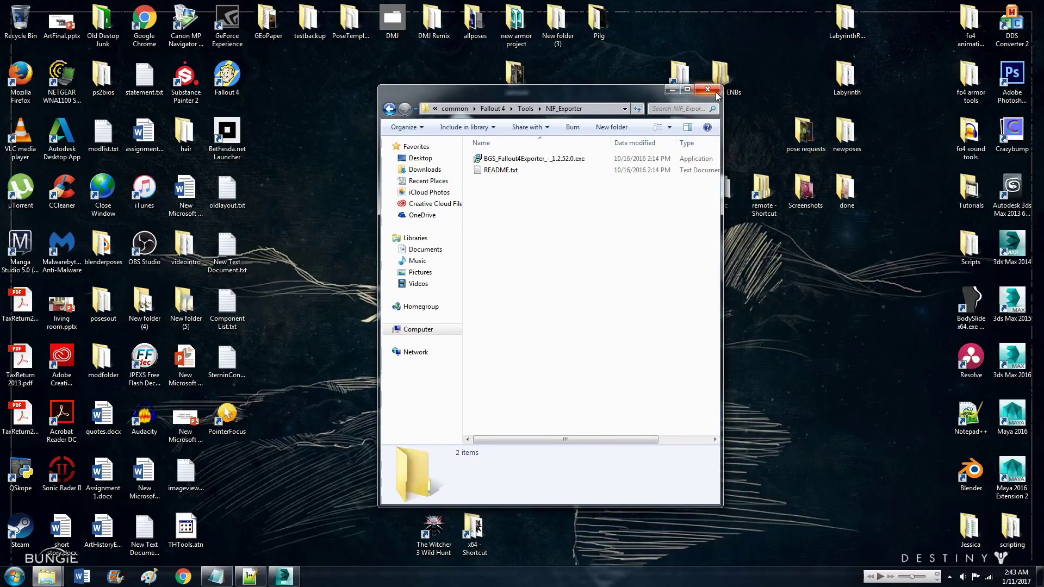
drag(616, 85, 609, 140)
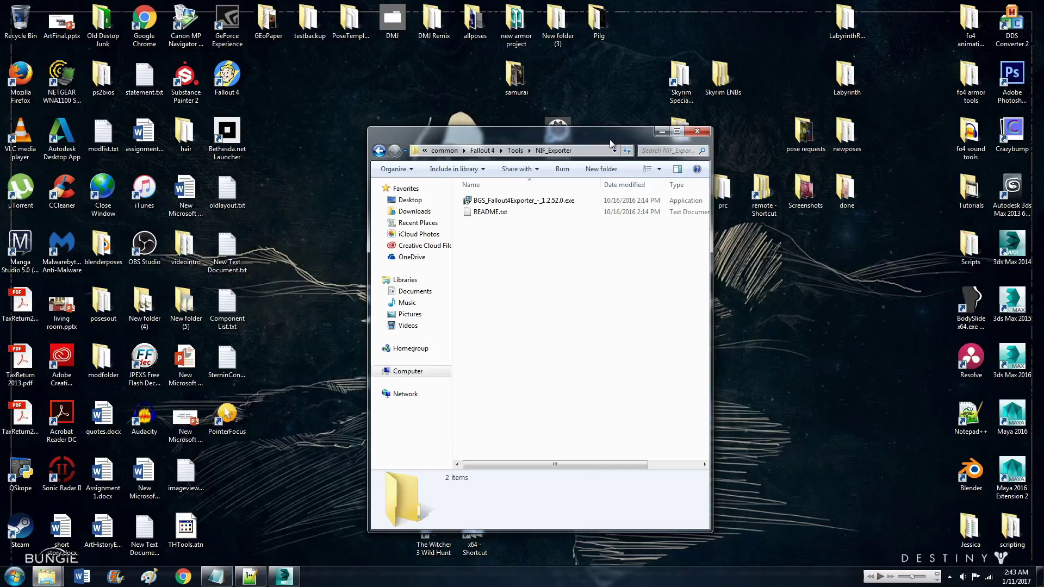
drag(611, 141, 674, 121)
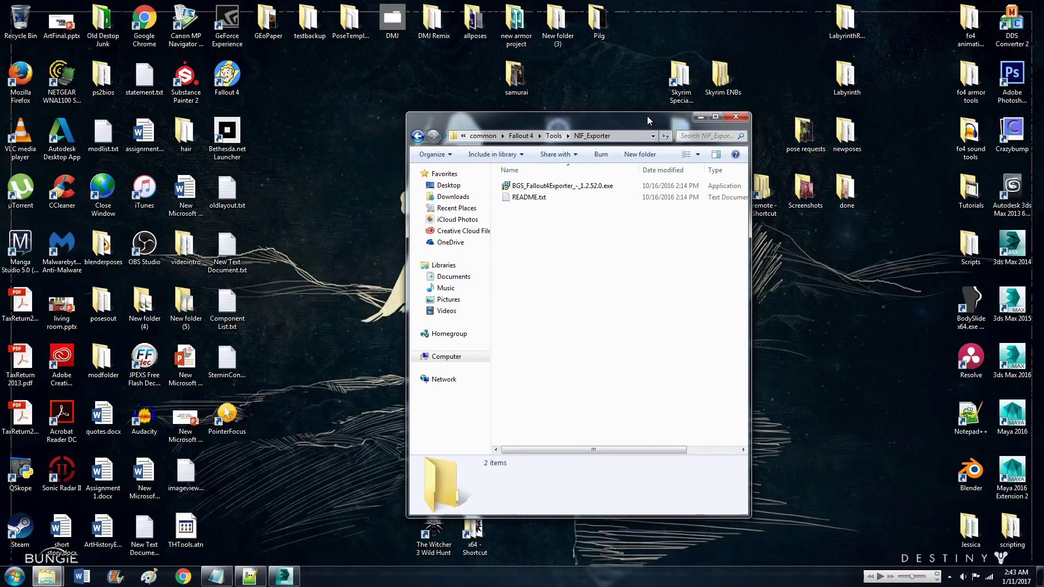
drag(655, 447, 625, 455)
drag(738, 515, 738, 537)
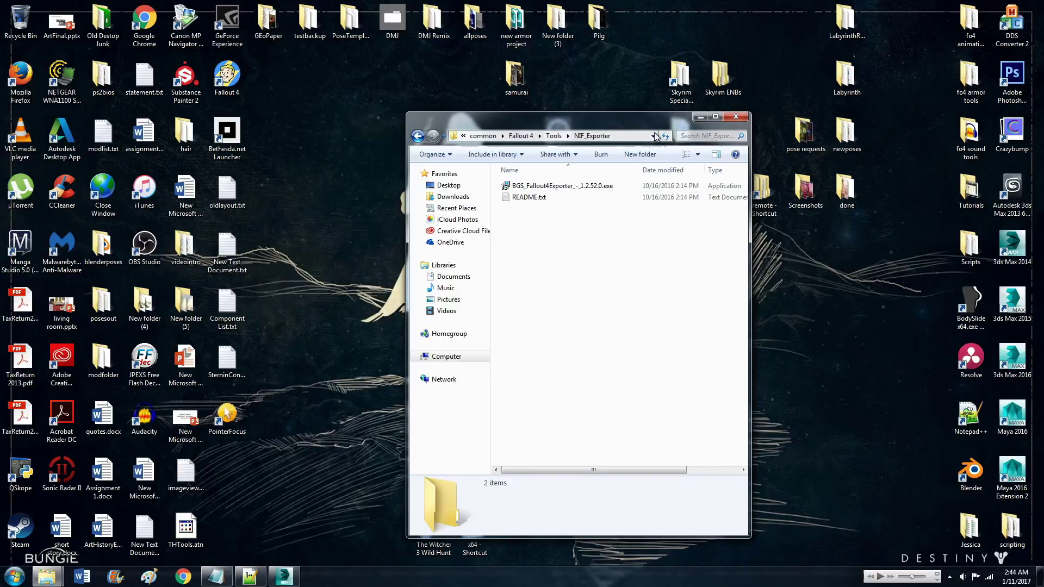
drag(751, 239, 813, 249)
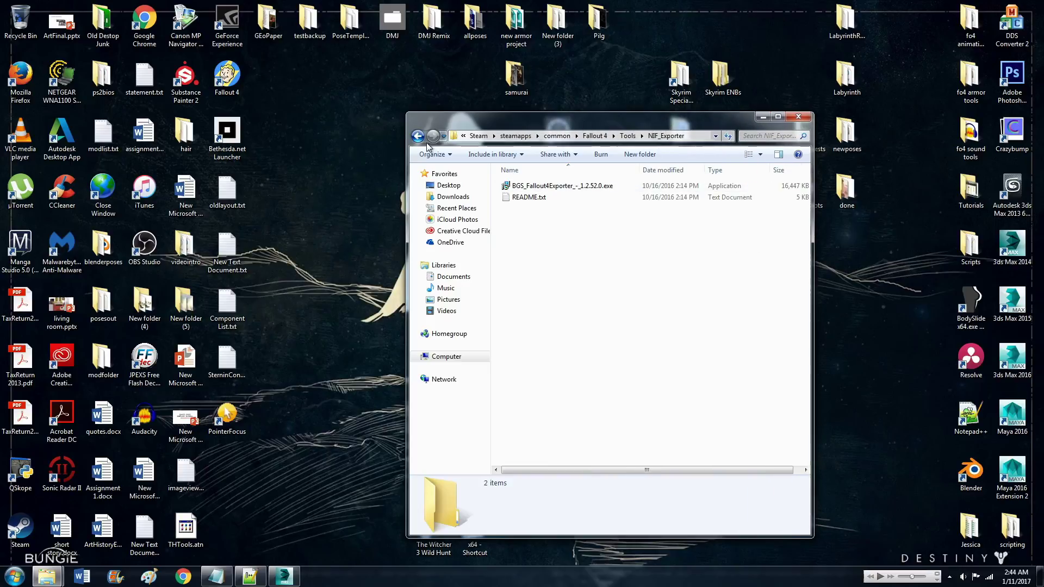
drag(403, 117, 444, 116)
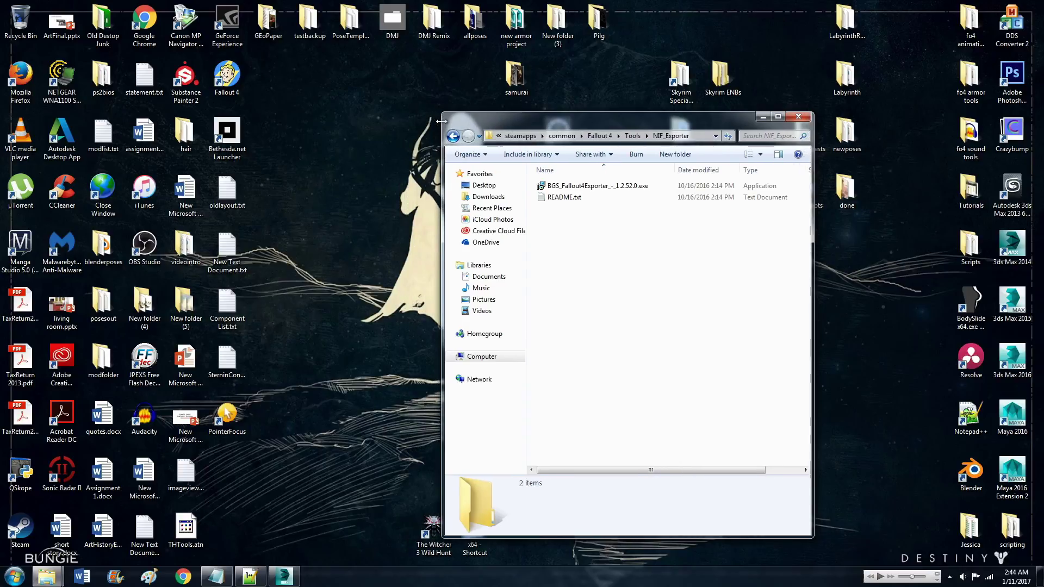
drag(587, 119, 550, 119)
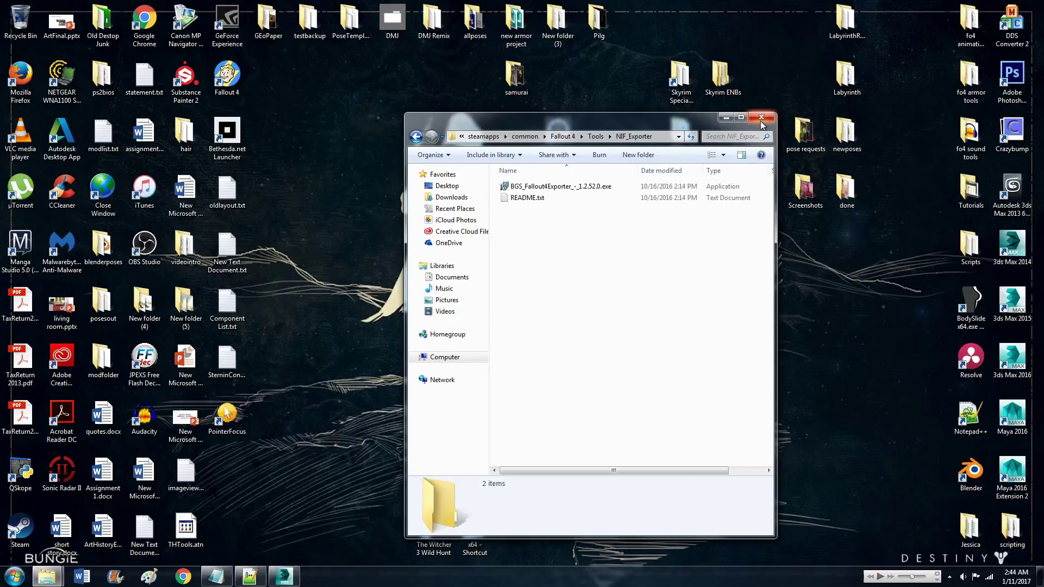
mouse_move(774, 216)
mouse_down()
mouse_move(795, 216)
mouse_move(772, 221)
mouse_up()
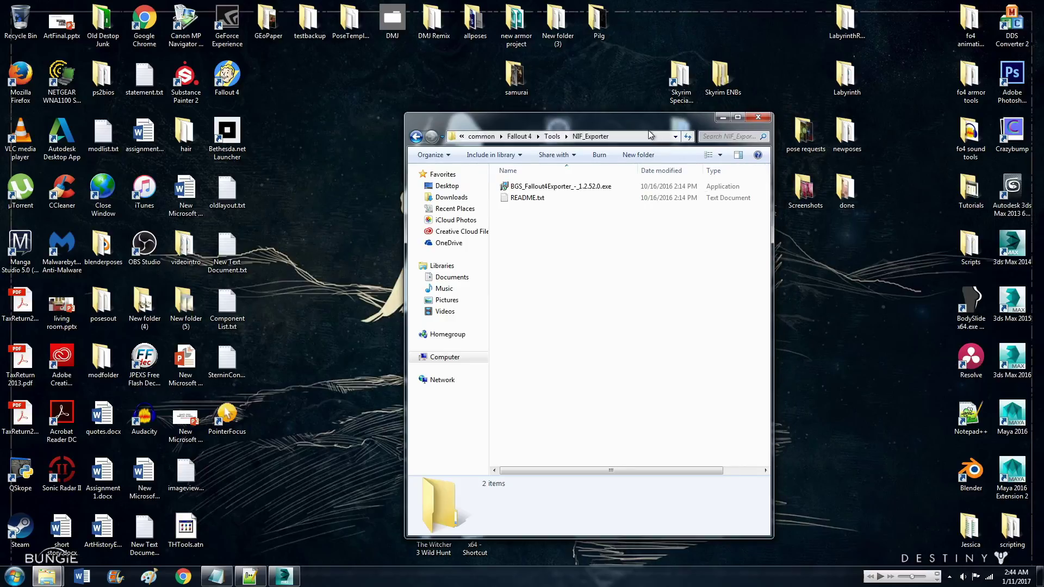
drag(635, 120, 609, 119)
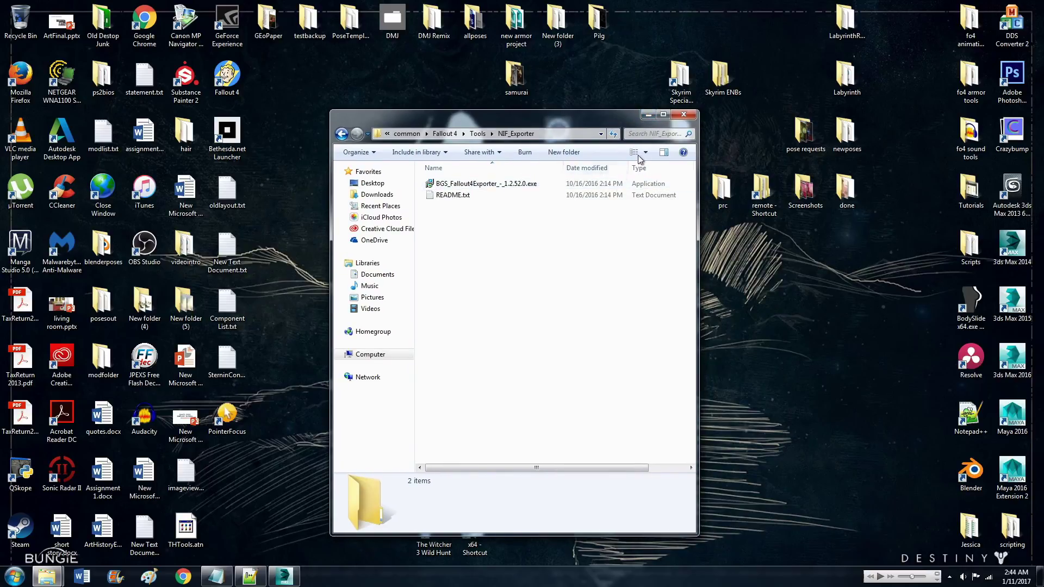
drag(617, 120, 635, 119)
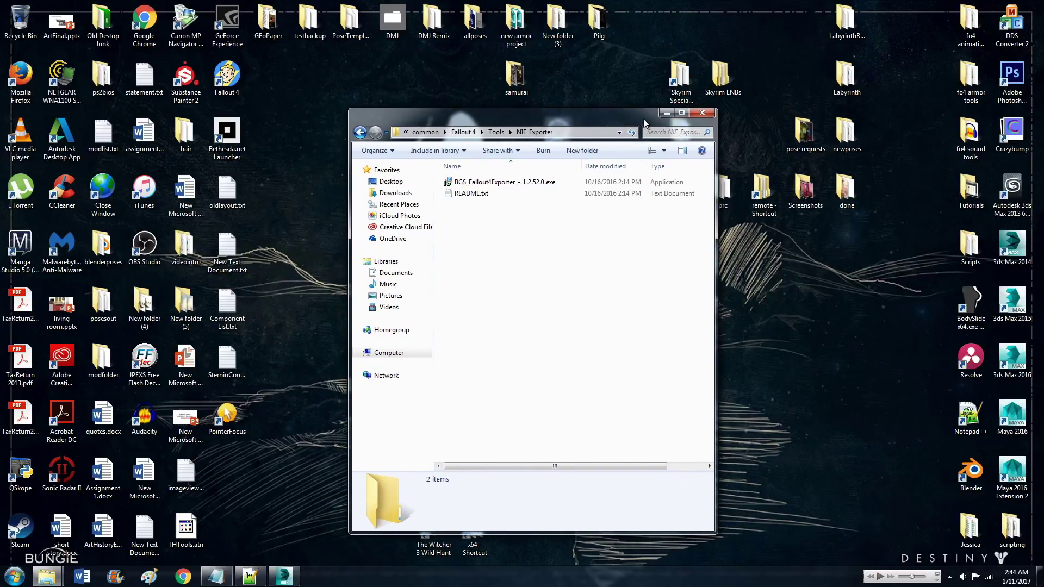
click(694, 115)
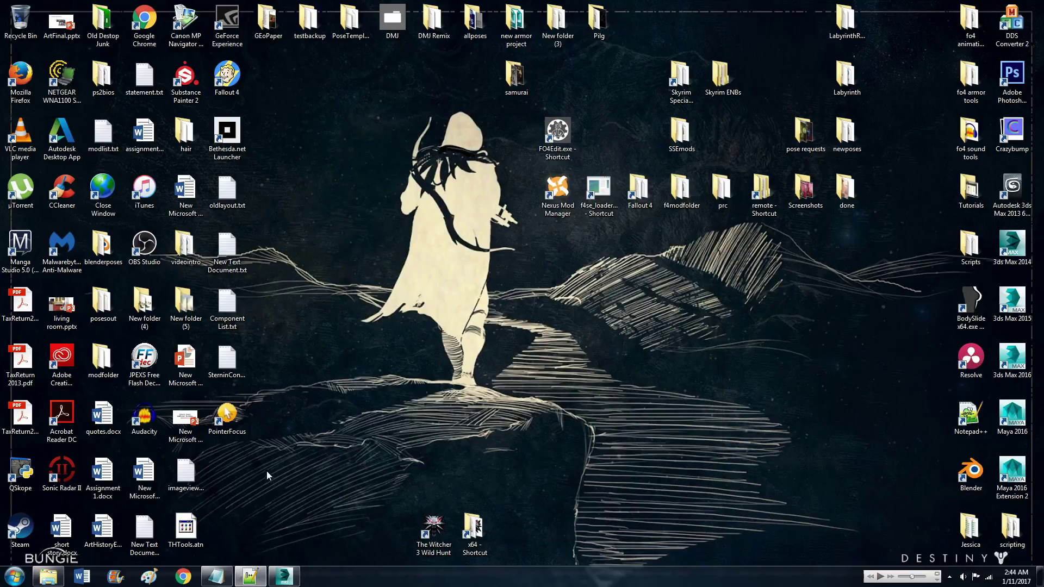